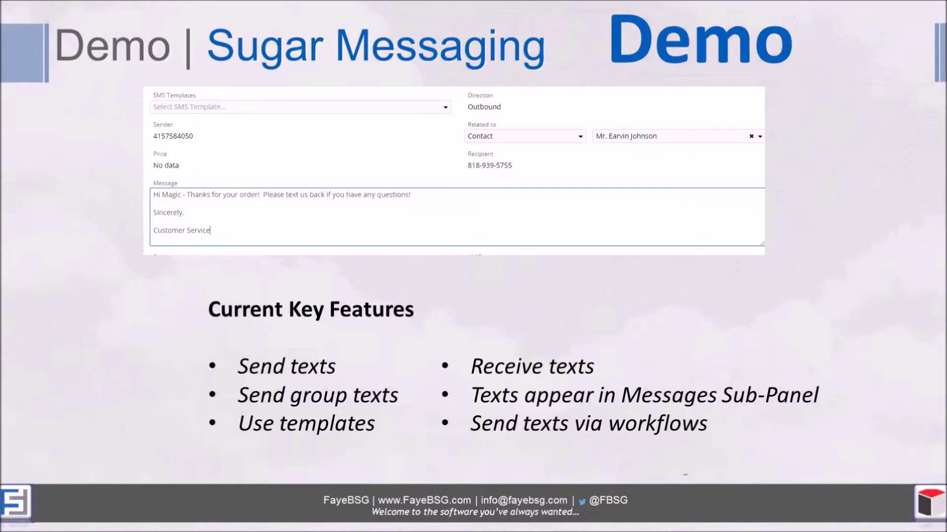
Leave the slideshow for the SugarCRM Home Dashboard with its Inbound SMS Messages dashlet.
key("alt+Tab")
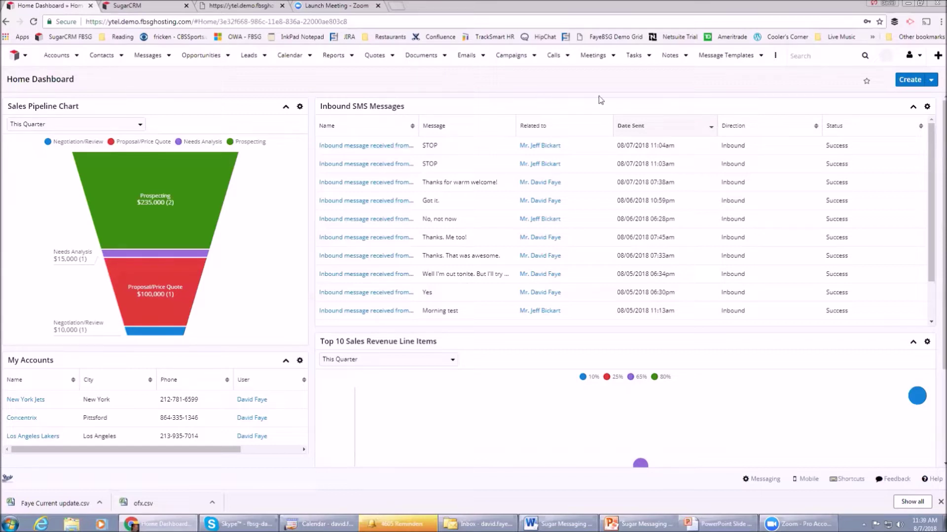
Open Administration in a new tab, review Sugar Messaging Configuration, then return to Administration's Sugar Messaging section.
left_click(918, 56)
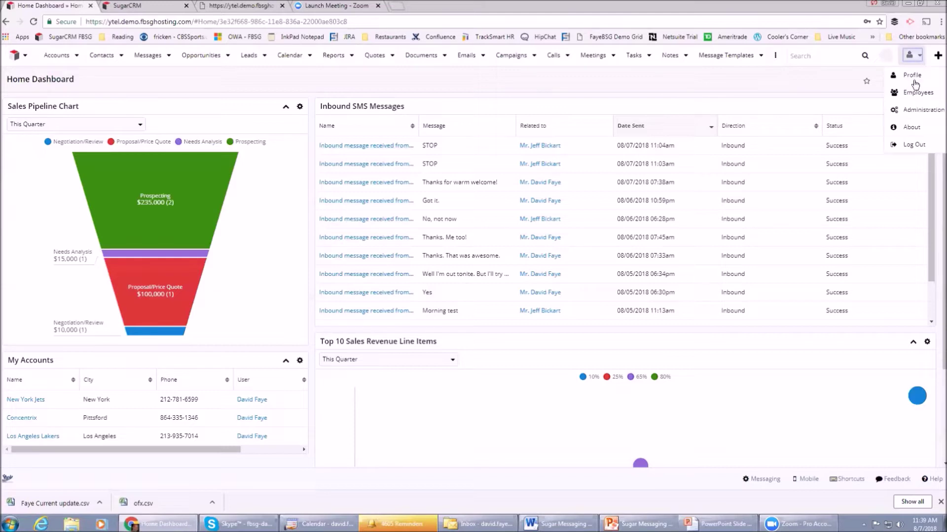
middle_click(912, 75)
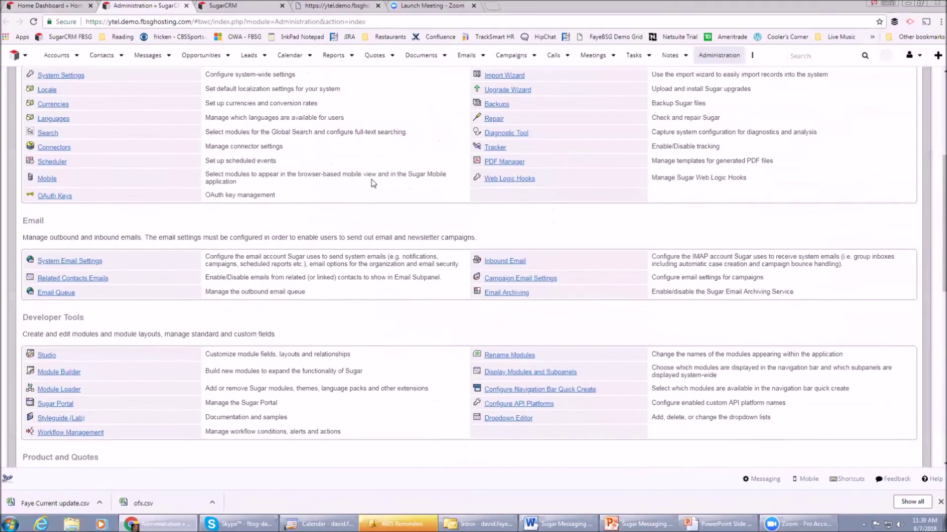
scroll(373, 180, "down", 2)
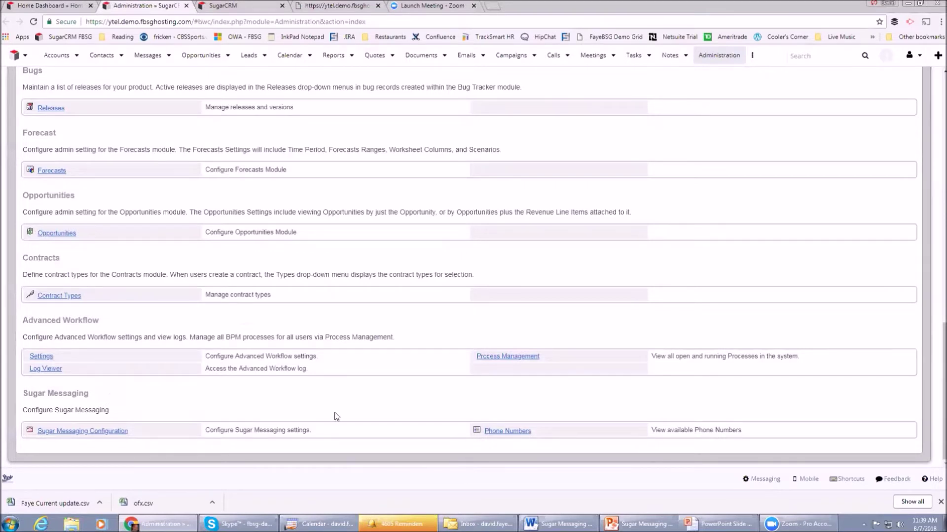
left_click(90, 432)
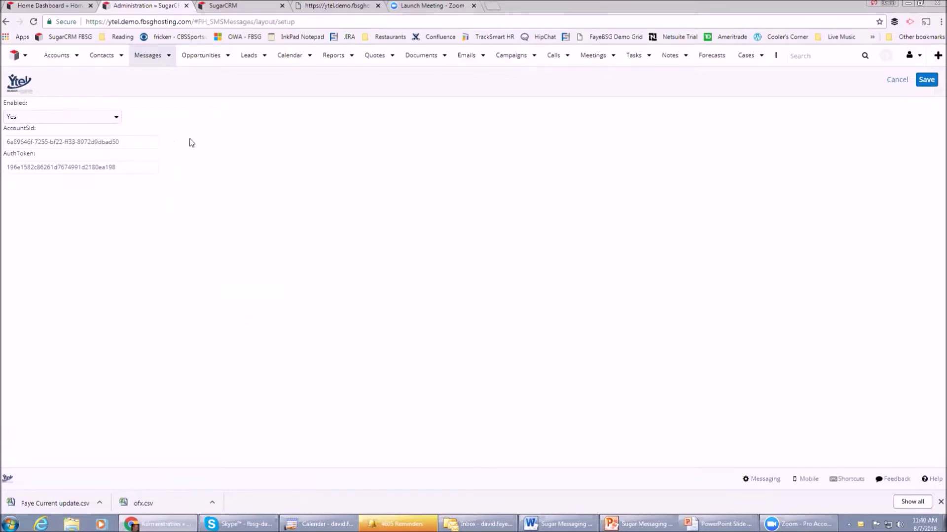
left_click(6, 22)
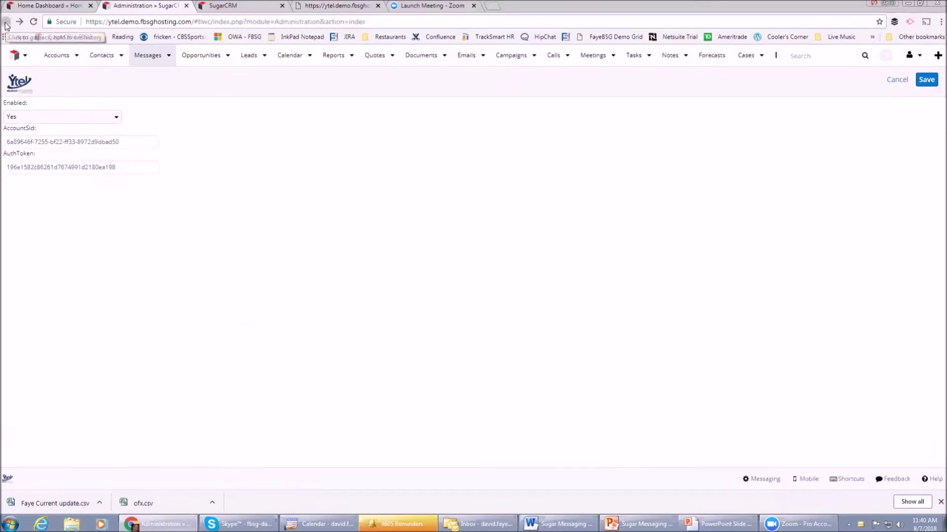
scroll(418, 229, "down", 10)
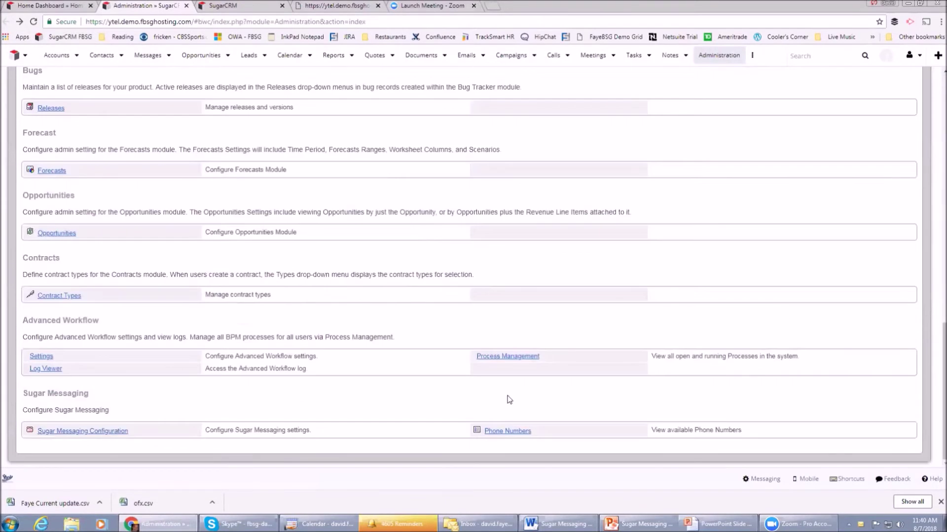
left_click(517, 432)
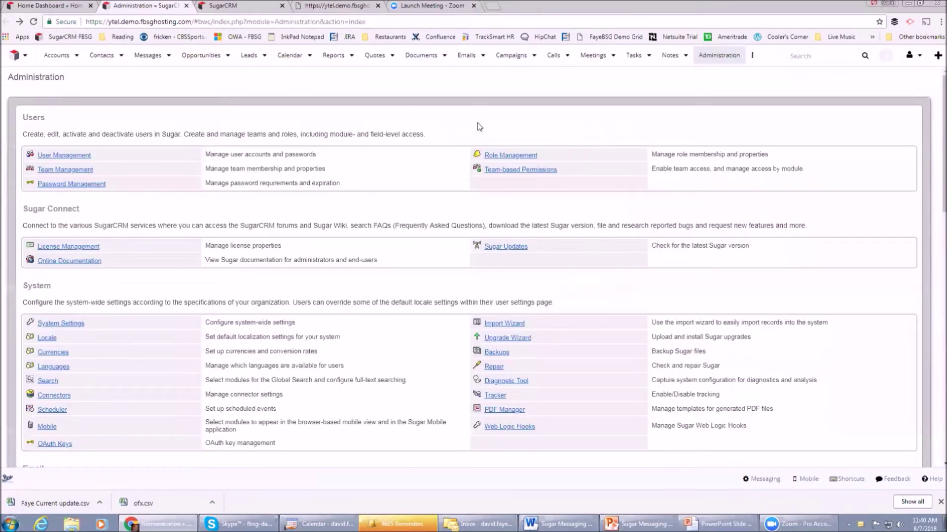
View the Sale on Friday template and its four sent messages, then go to the Contacts list.
left_click(752, 57)
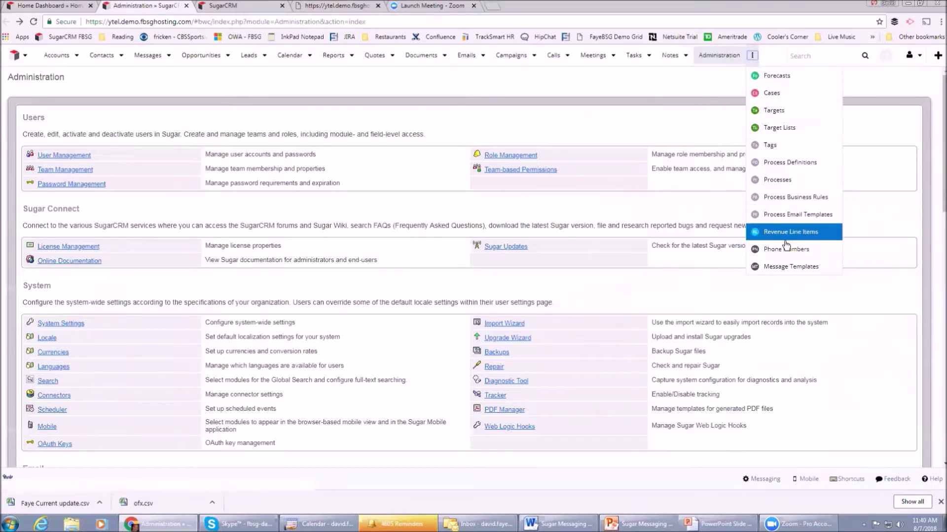
left_click(794, 272)
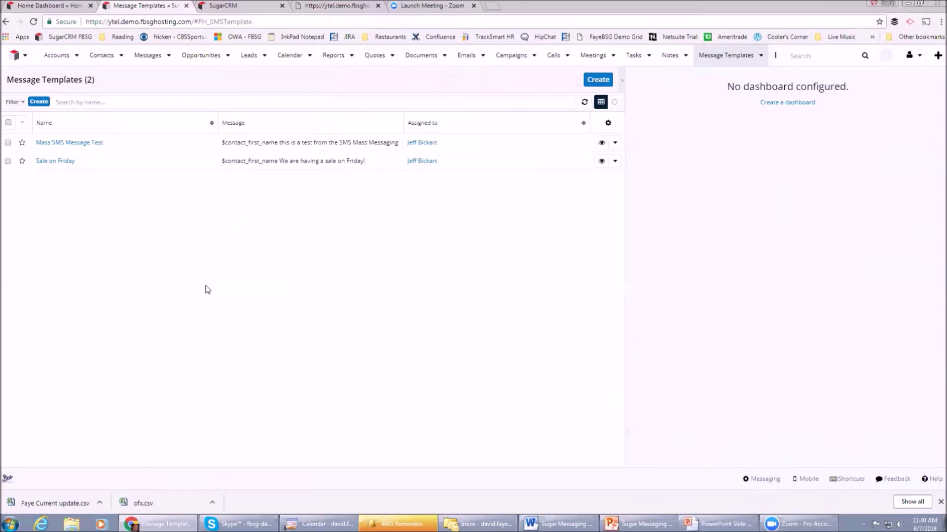
left_click(63, 162)
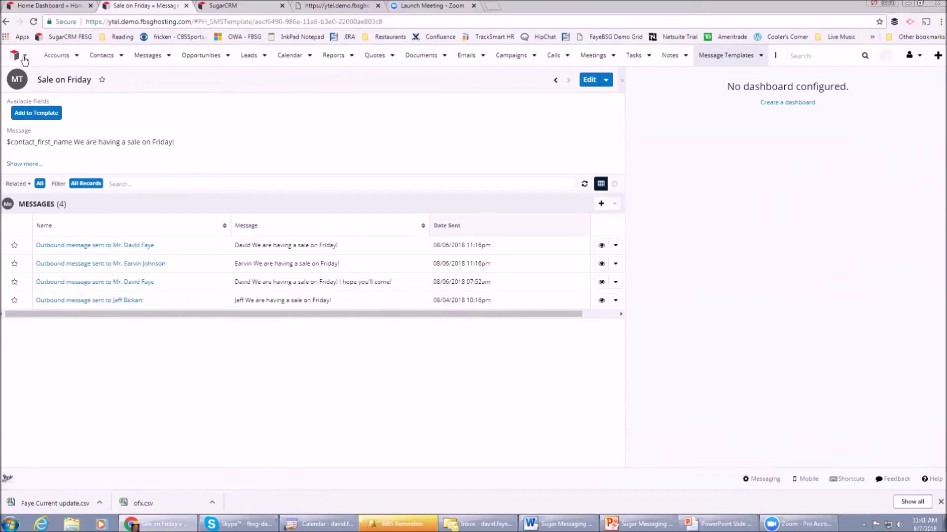
left_click(103, 56)
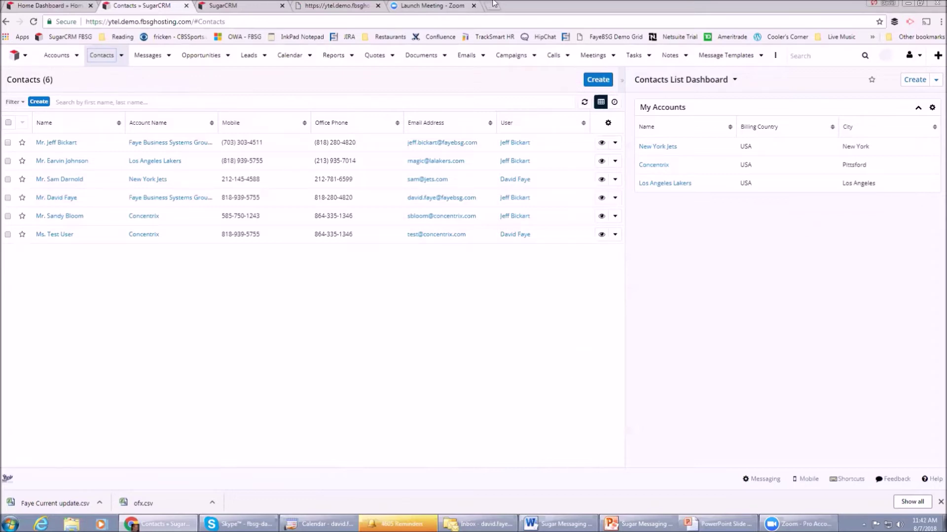
Start a new contact with the contact's first and last name and the Mr. salutation.
left_click(597, 80)
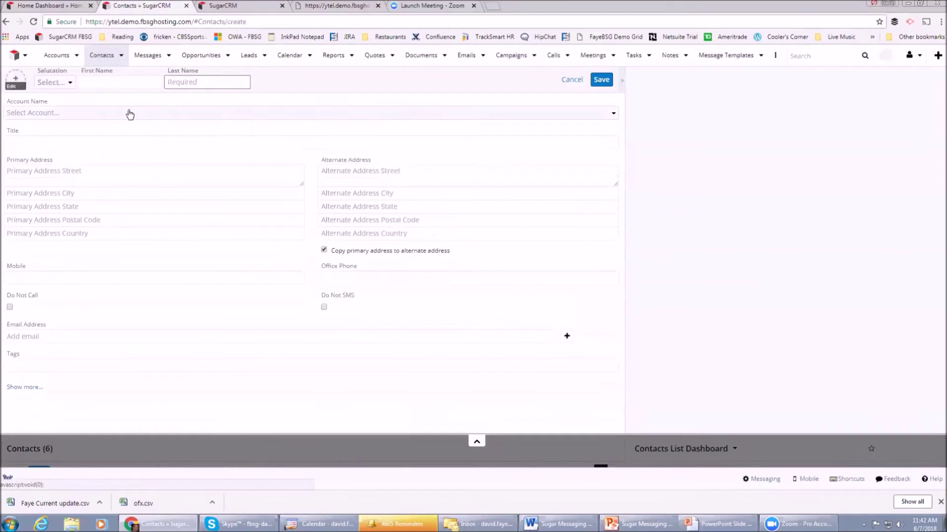
left_click(129, 82)
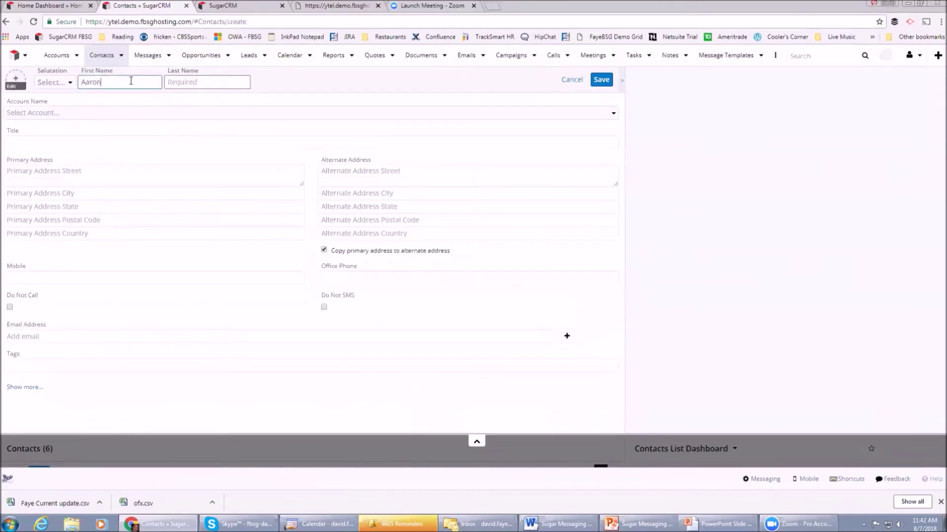
key("Tab")
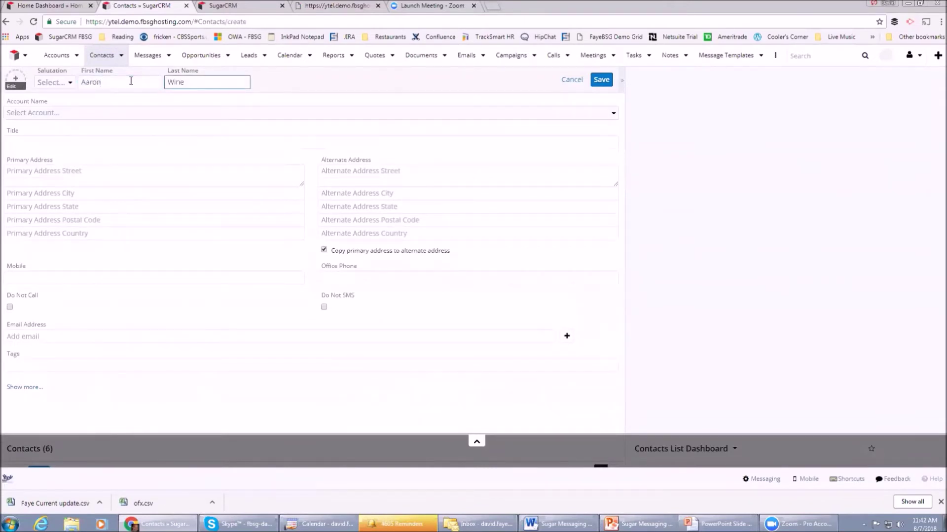
left_click(64, 82)
left_click(58, 122)
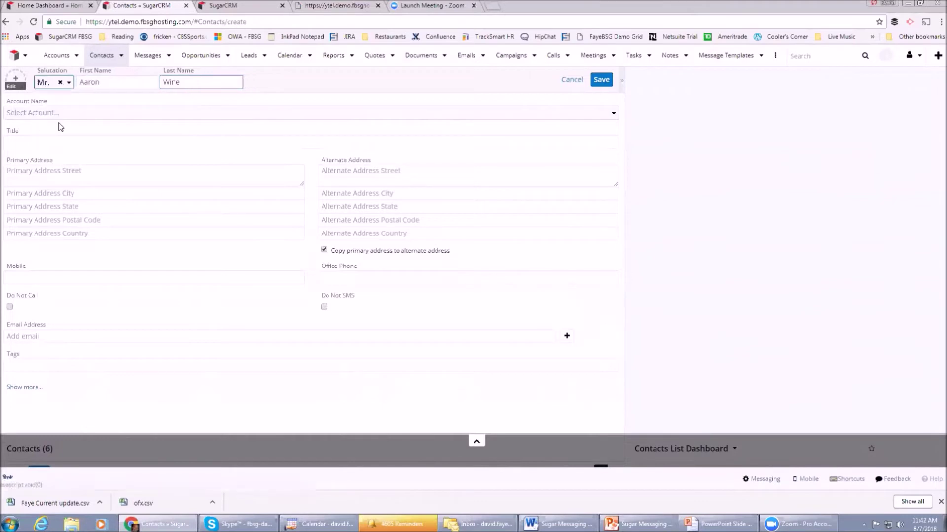
Link it to Faye Business Systems Group, Inc., copy the account's address, add the mobile number, and save.
left_click(57, 114)
type("fa")
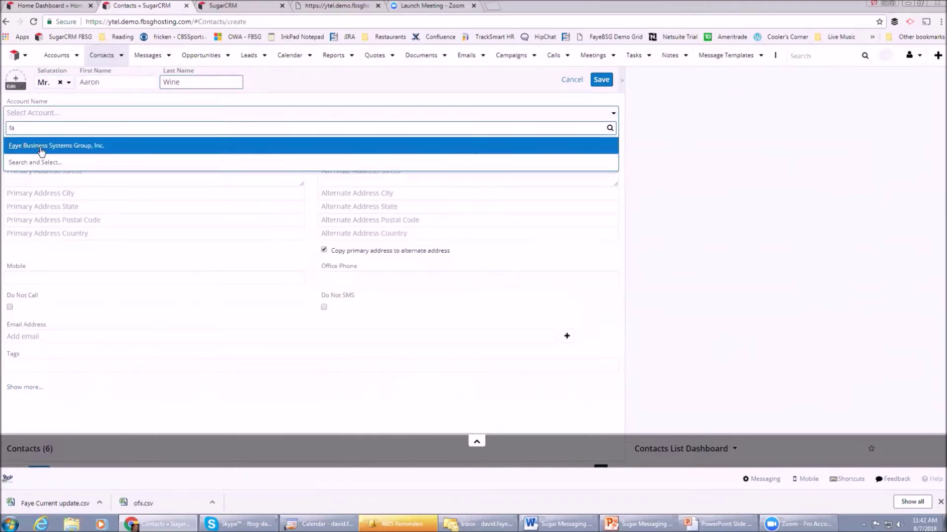
left_click(42, 148)
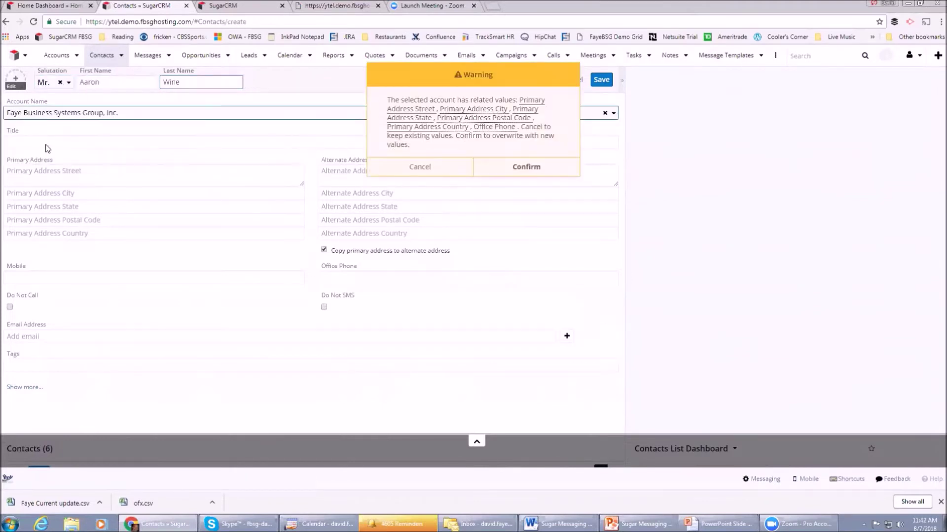
left_click(526, 168)
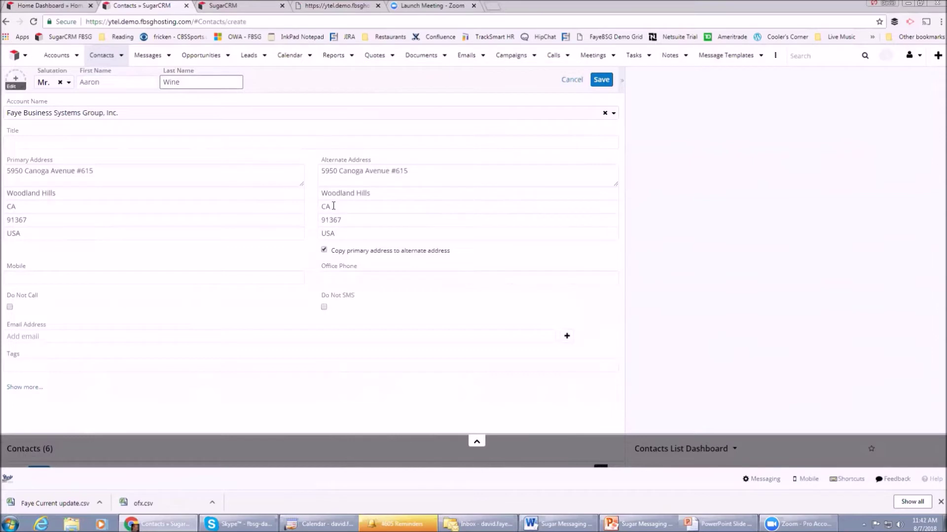
left_click(76, 280)
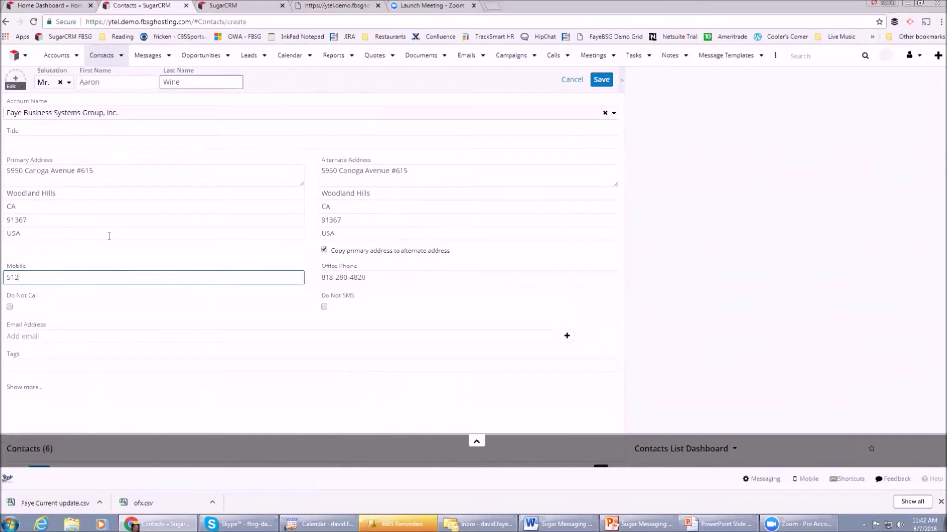
left_click(601, 79)
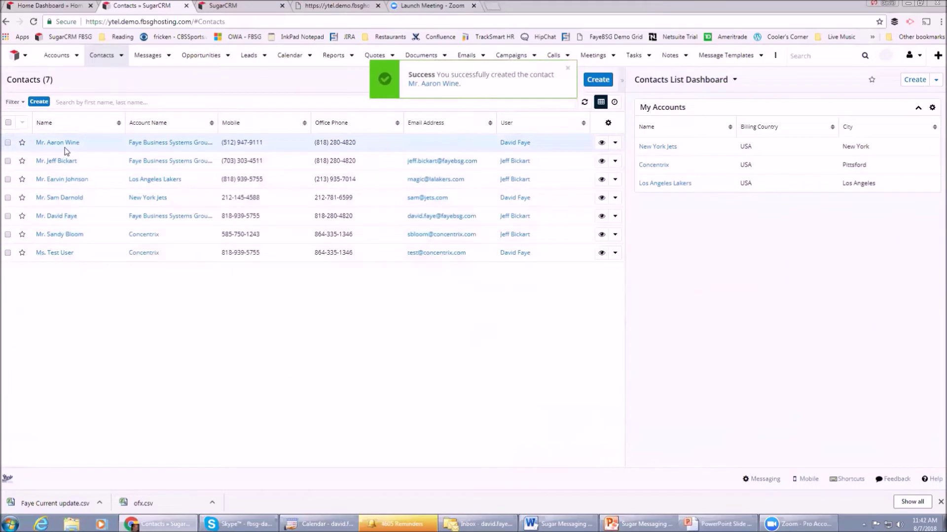
Open the new contact's record and write the text 'Hey - how about those Cowboys dude?' to their mobile.
left_click(64, 142)
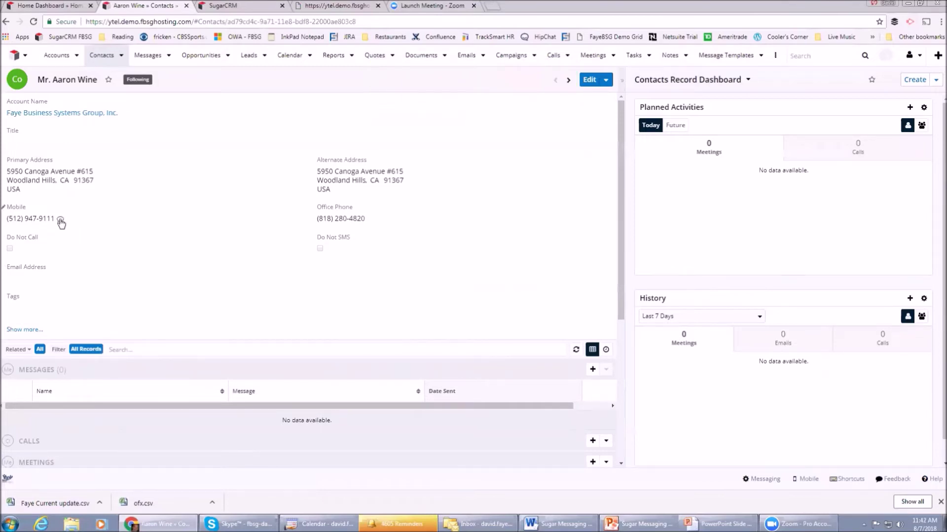
left_click(60, 220)
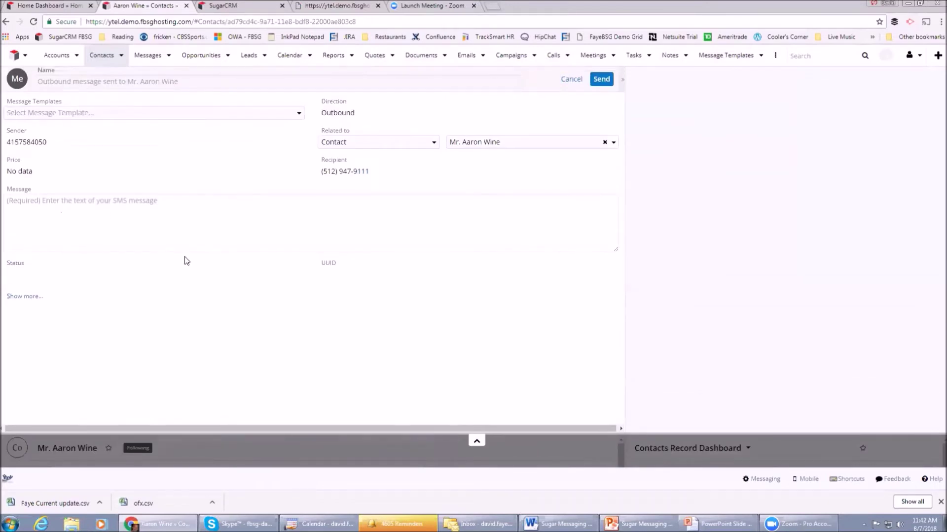
left_click(136, 203)
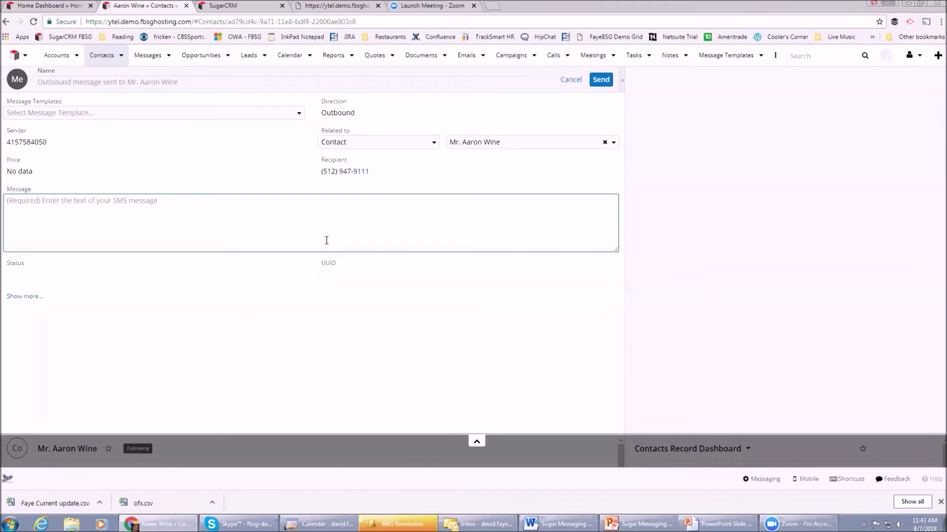
type("Hey ")
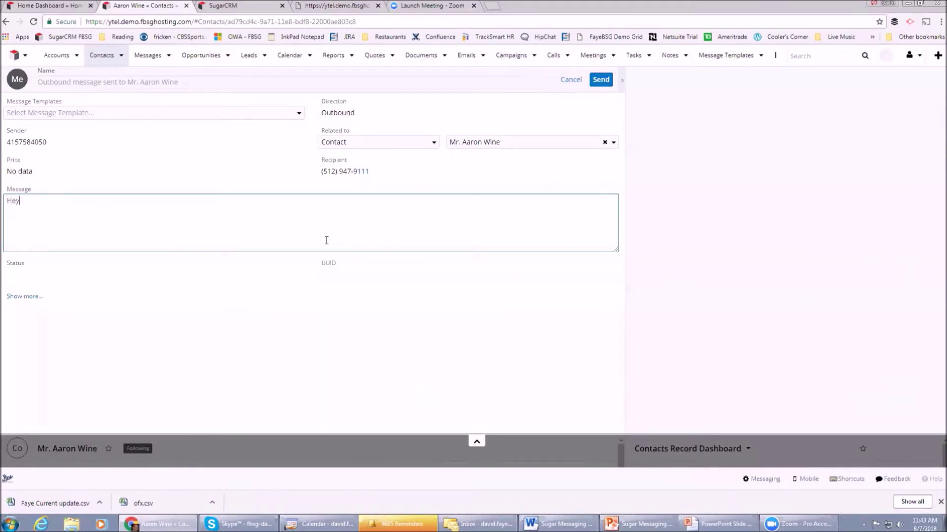
type("- how about those Cowboys dude?")
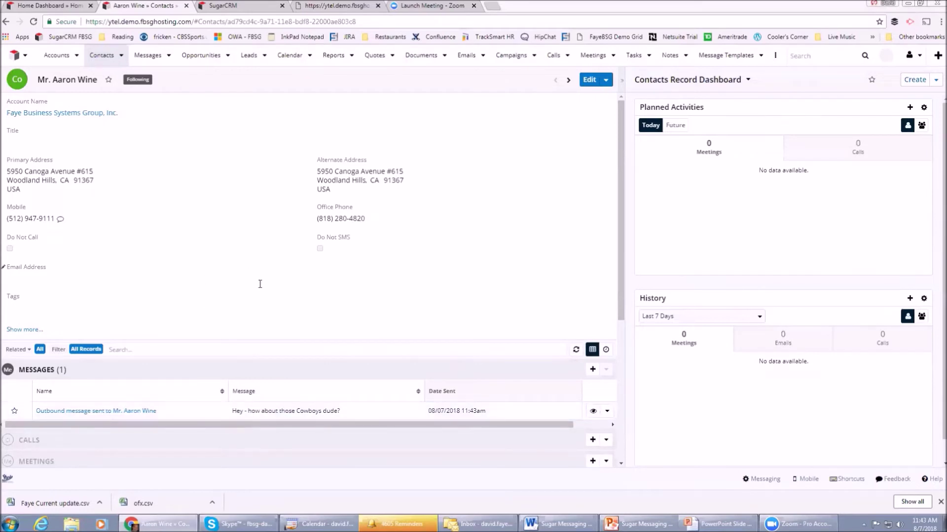
Send the contact a second text using the Sale on Friday template in place of the message.
left_click(60, 220)
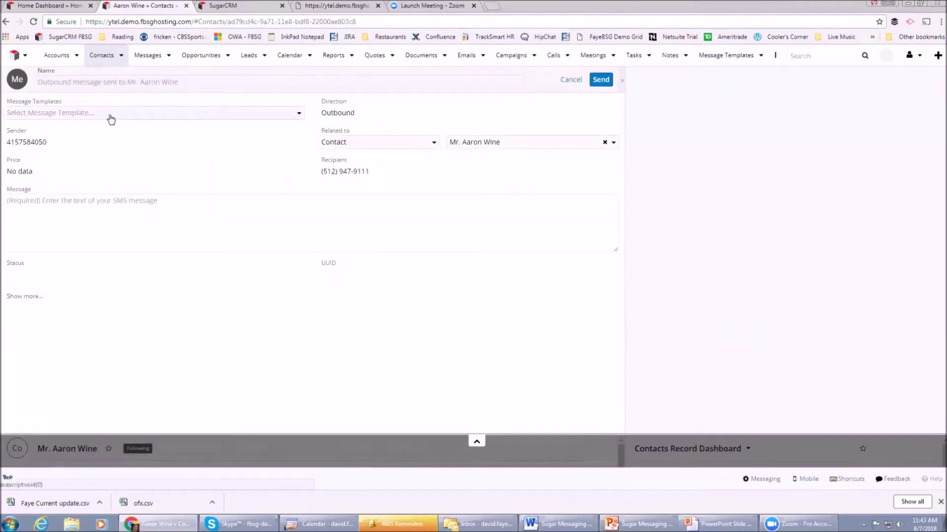
left_click(111, 117)
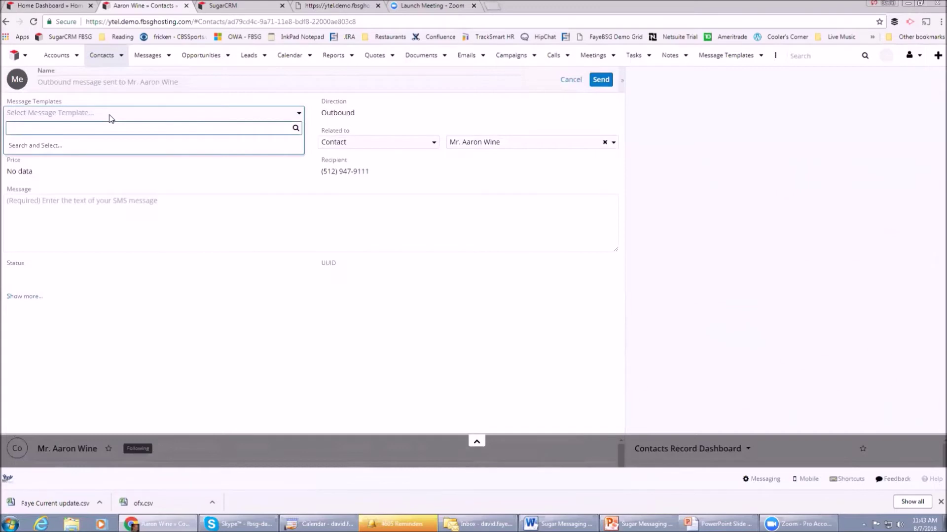
type("sal")
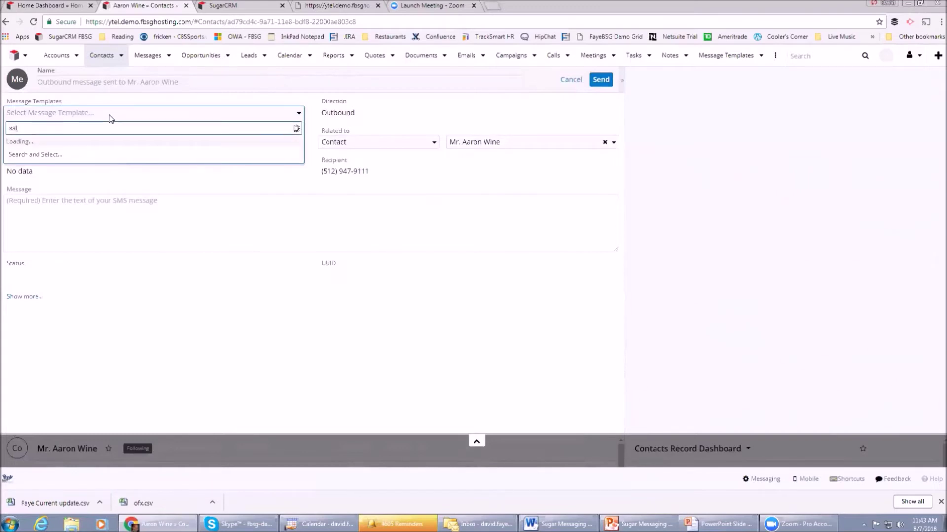
left_click(33, 147)
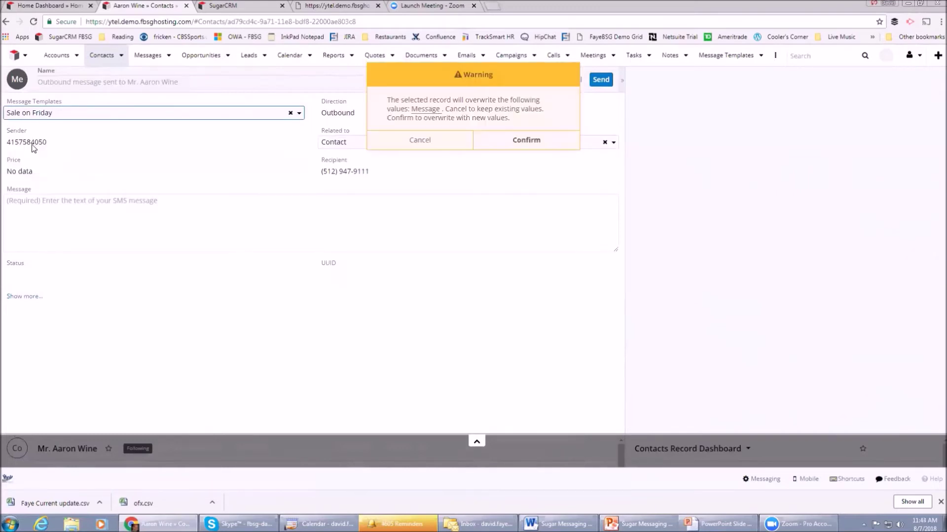
left_click(527, 143)
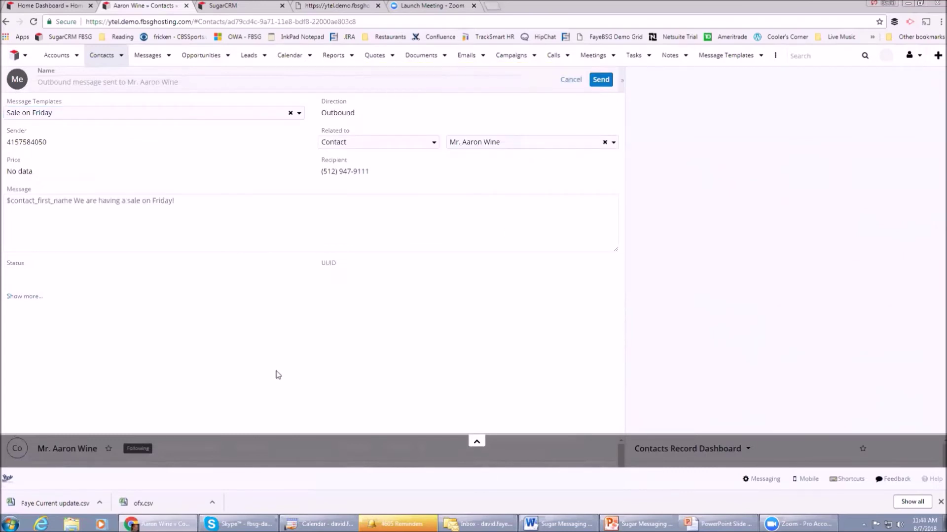
left_click(601, 80)
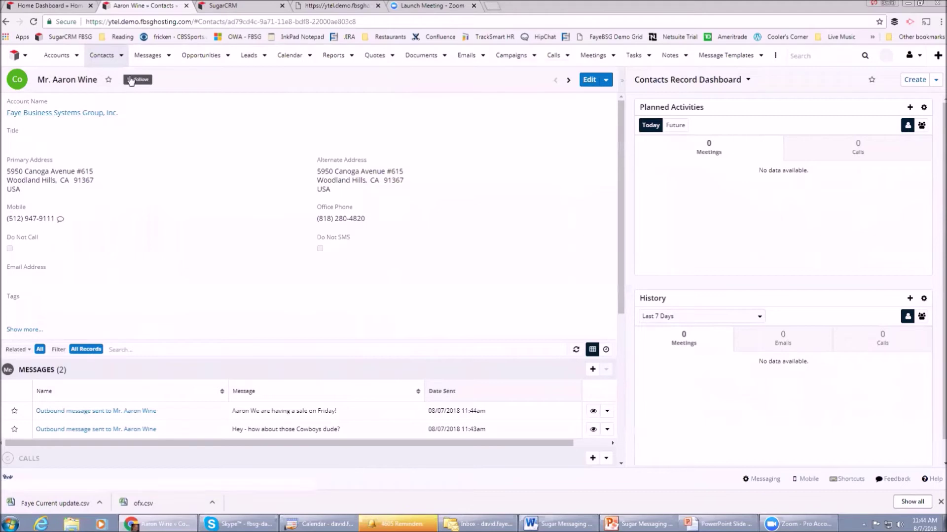
Go to the Contacts list and select the fifth and second contacts for a mass text.
left_click(103, 57)
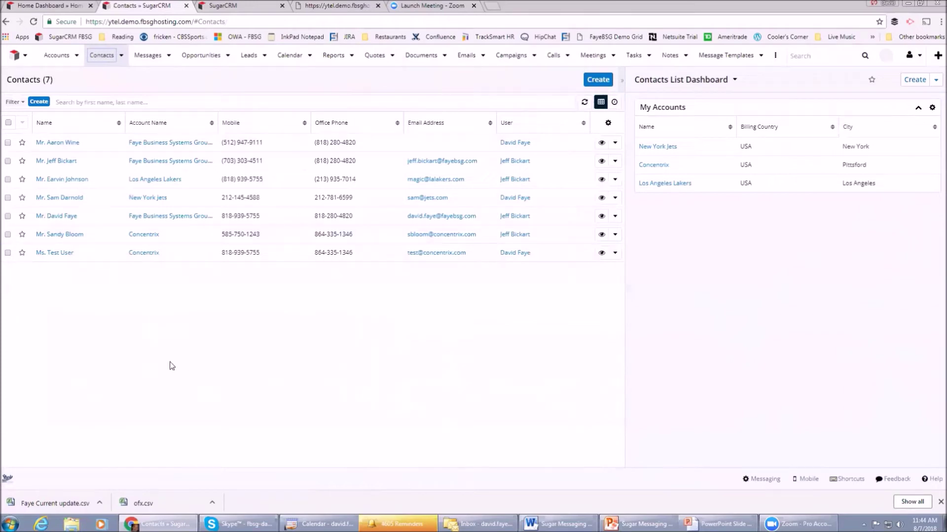
left_click(8, 217)
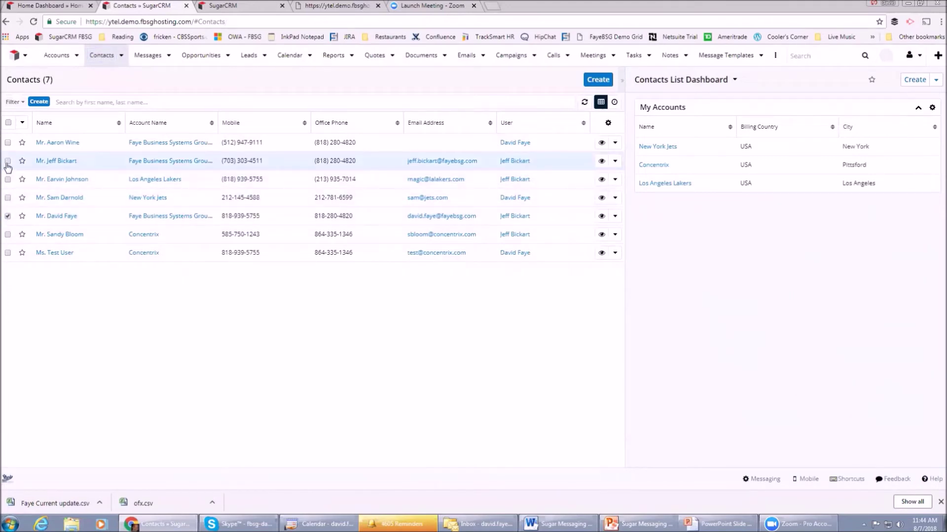
left_click(8, 161)
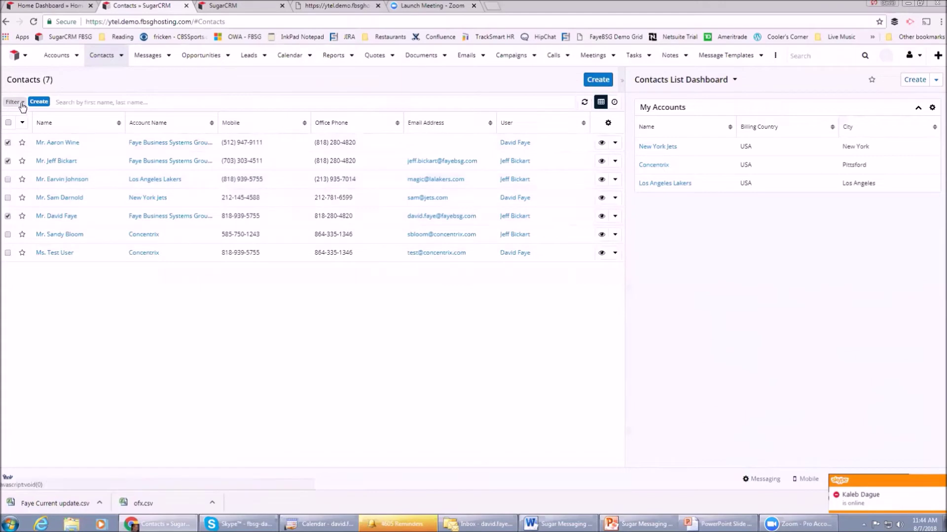
Send the Mass SMS Message Test template to all selected contacts, then open the first contact's record.
left_click(23, 122)
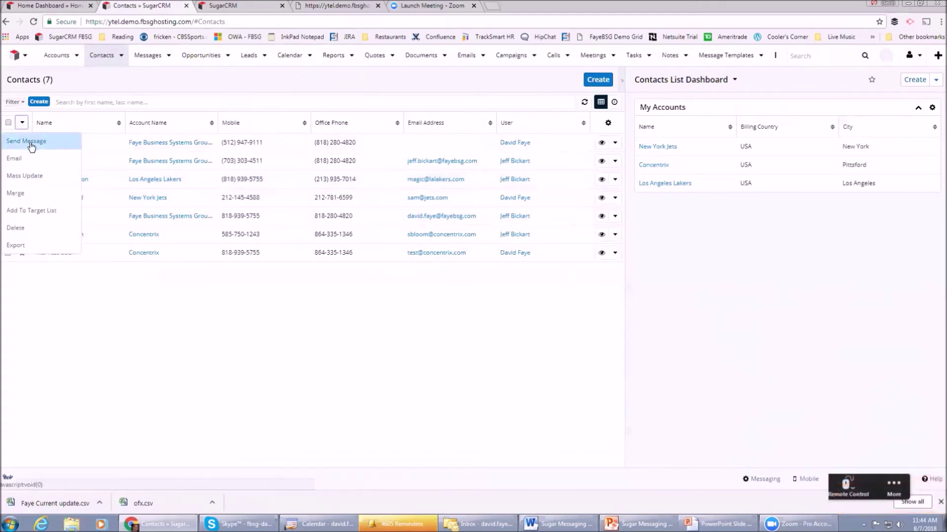
left_click(30, 143)
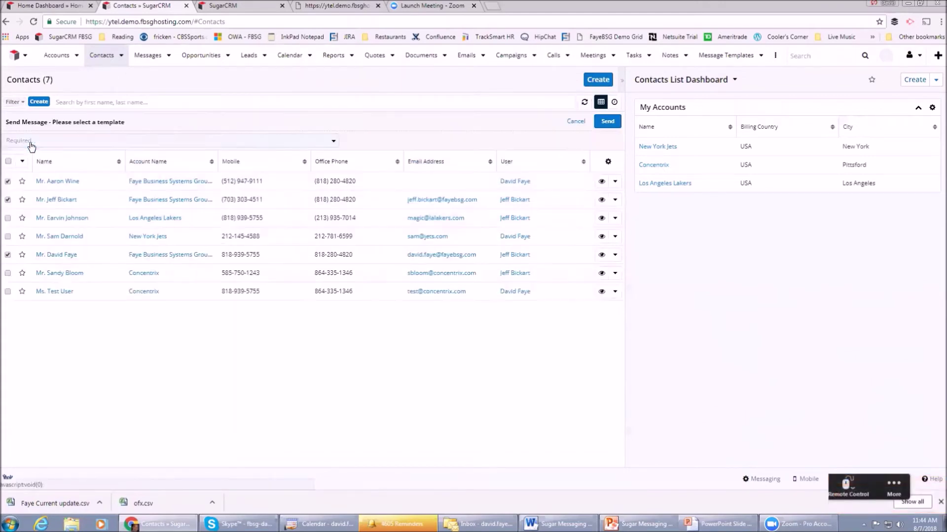
left_click(73, 142)
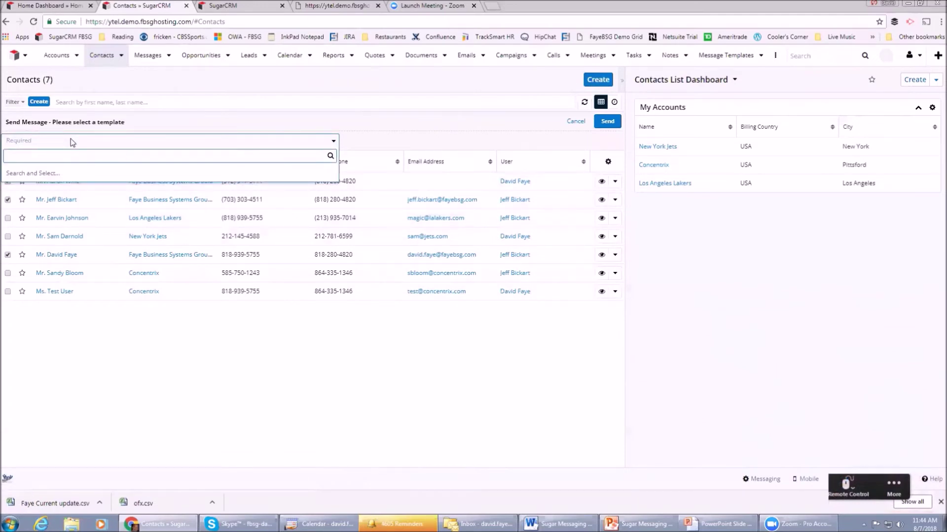
type("mass")
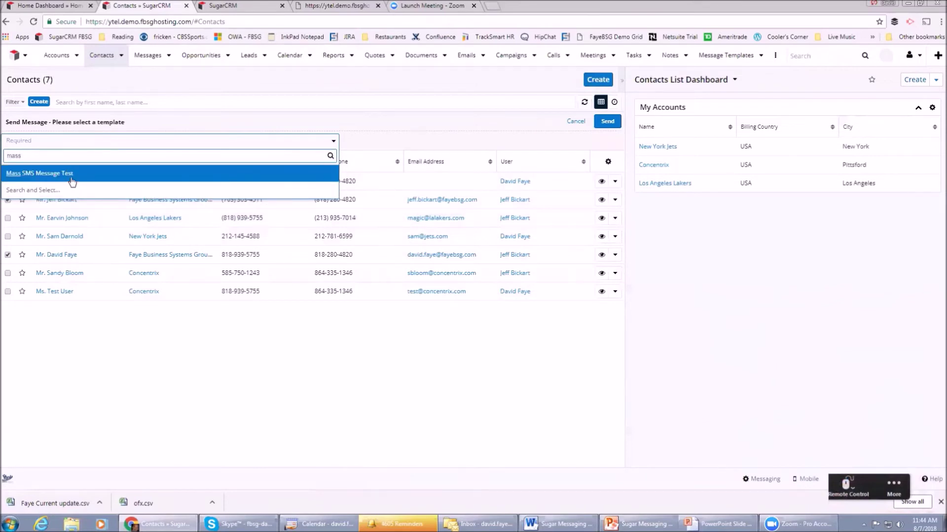
left_click(70, 176)
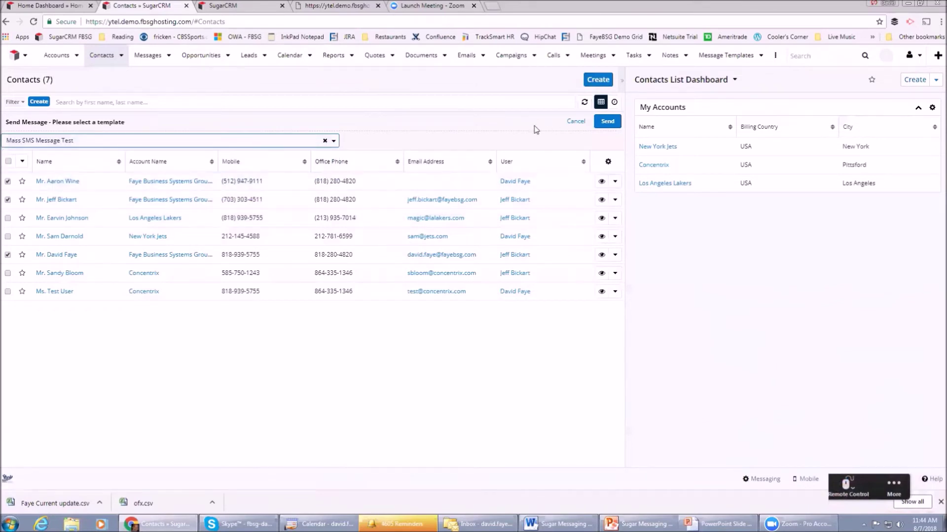
left_click(608, 122)
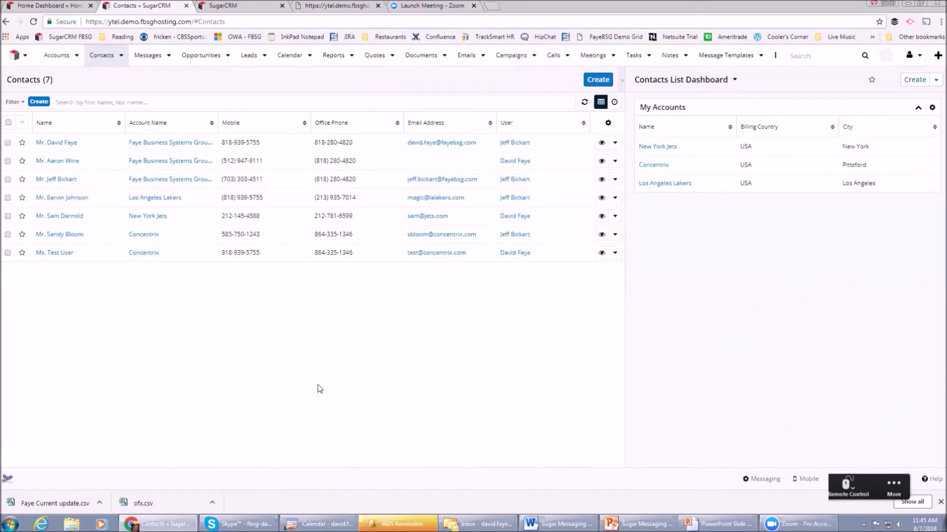
left_click(69, 143)
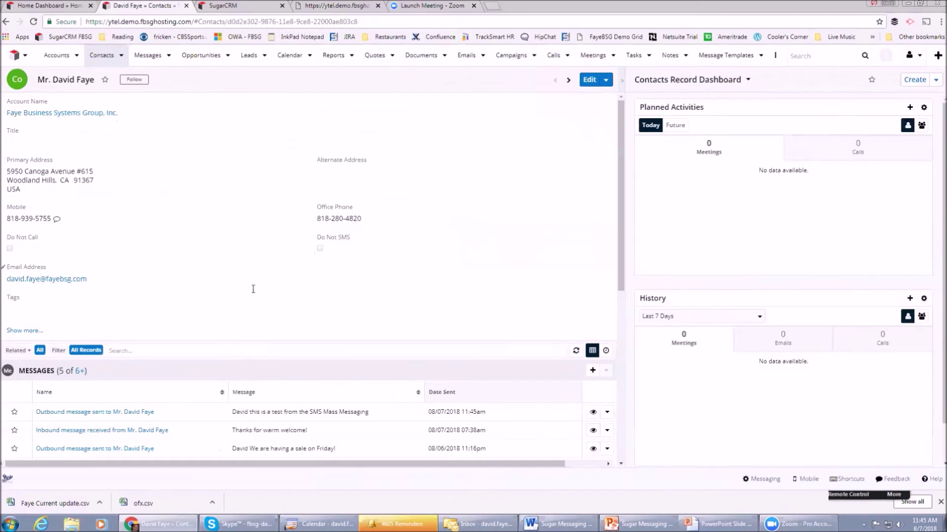
Scroll the contact's Messages subpanel to find the SMS Mass Messaging test text.
scroll(254, 291, "down", 1)
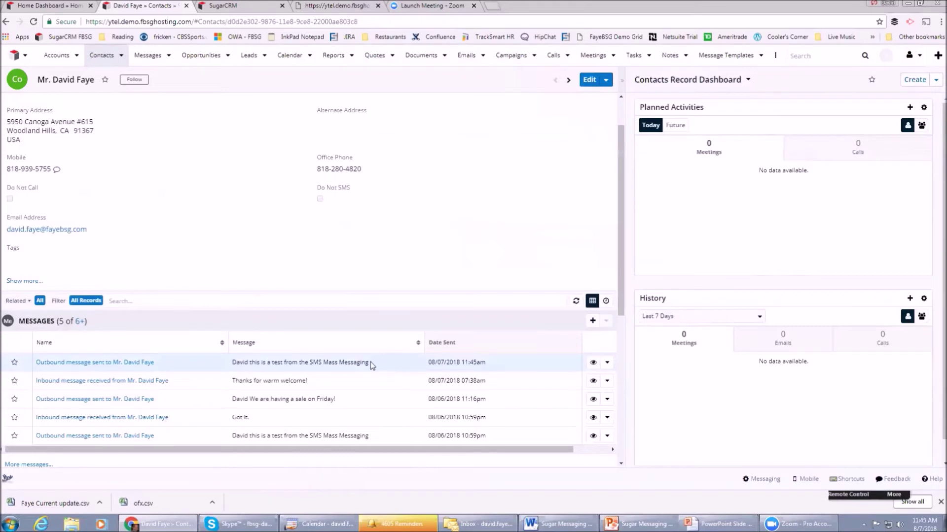
scroll(408, 297, "up", 1)
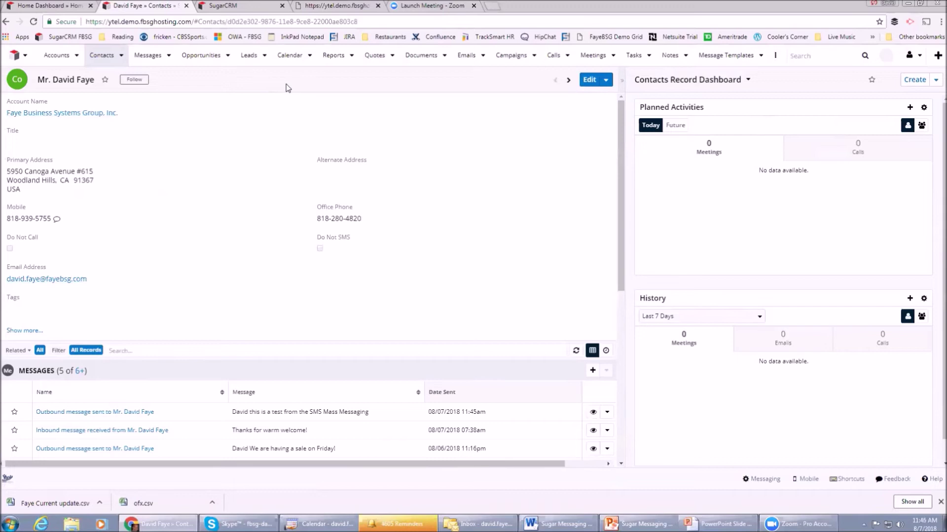
Fill the web-to-lead sign-up form with the lead's first name, last name and mobile number.
left_click(338, 7)
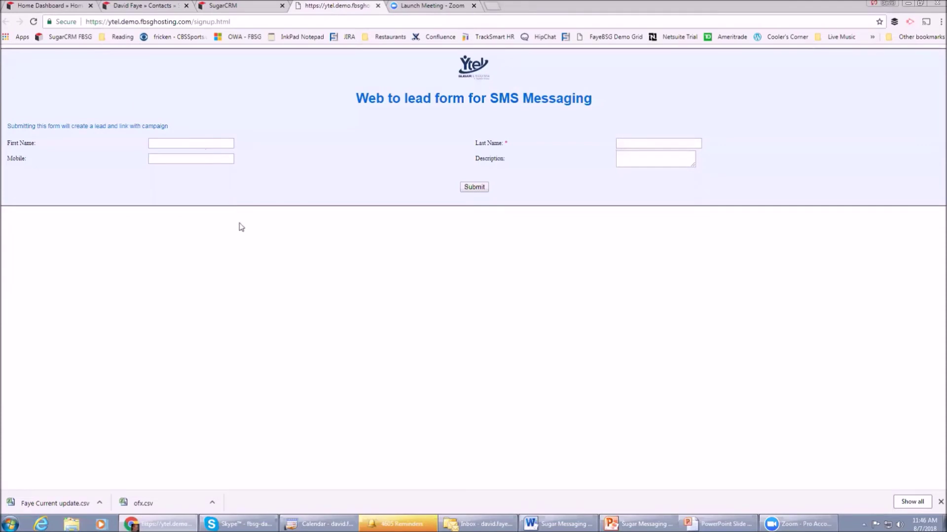
left_click(202, 144)
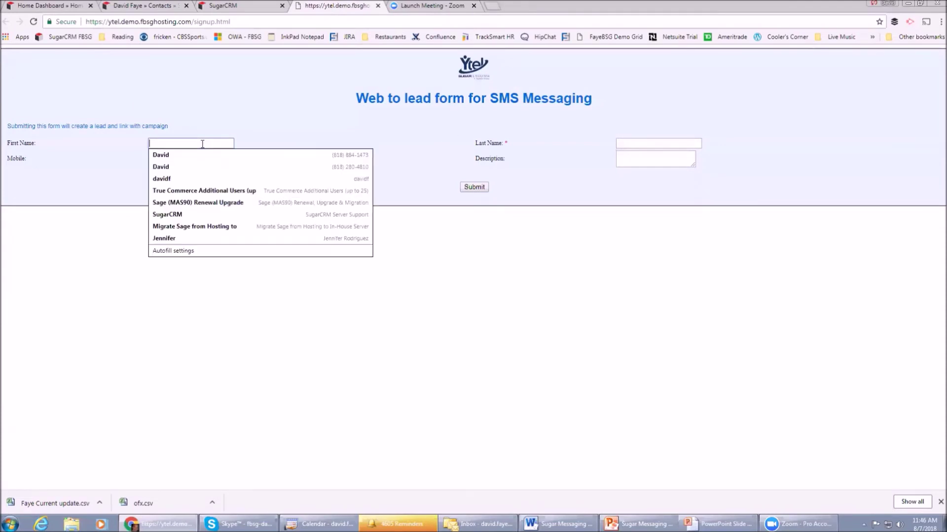
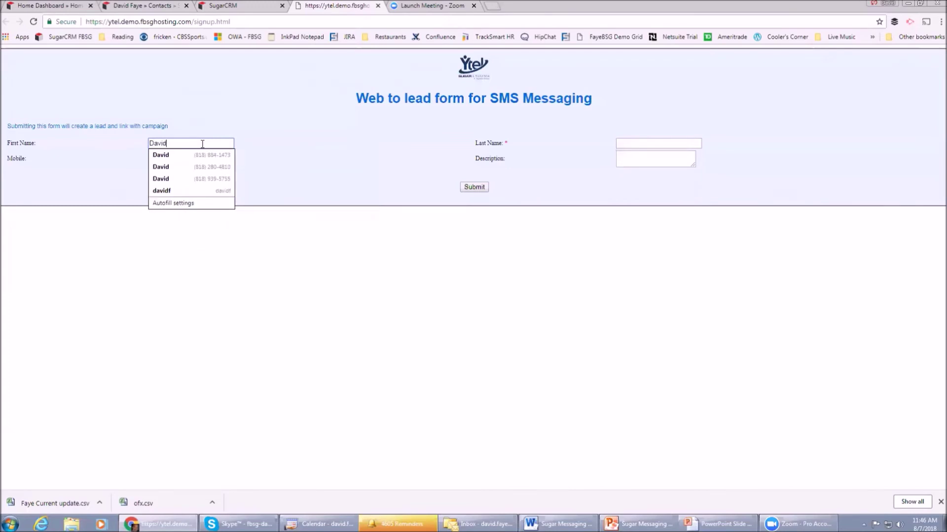
key("Tab")
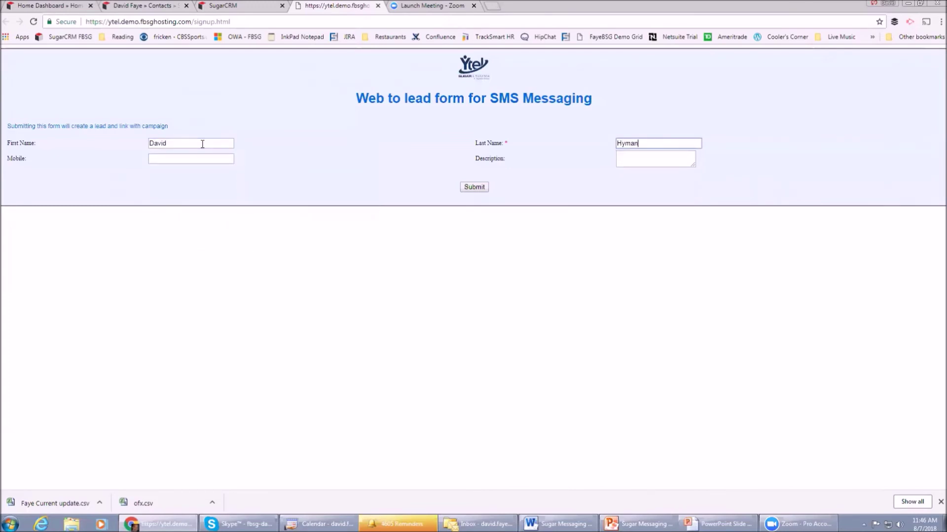
key("Tab")
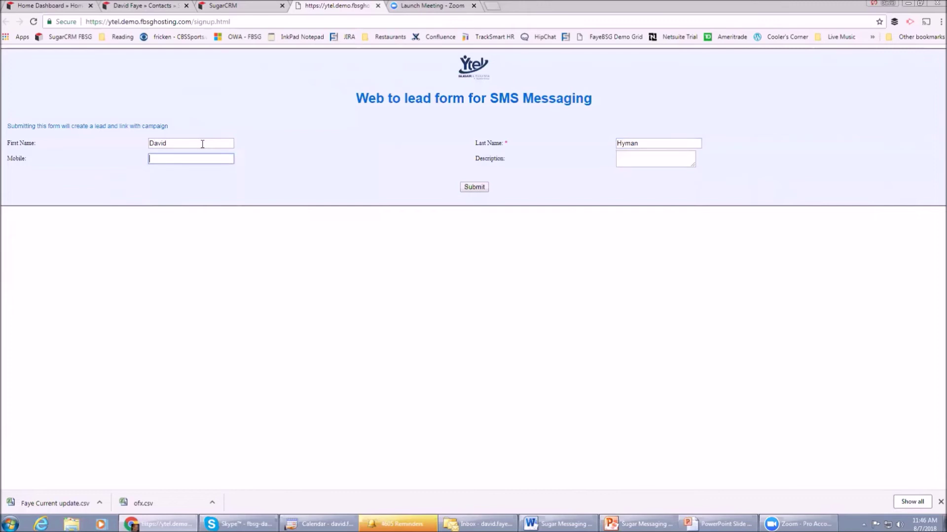
Add the description 'Please contact me asap' and submit the form.
key("Tab")
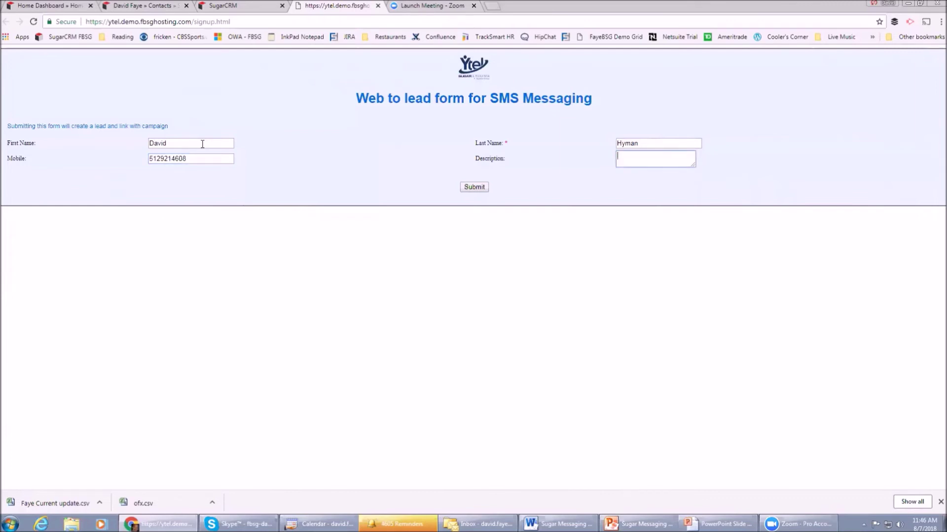
type("Please contact me asap!")
left_click(476, 188)
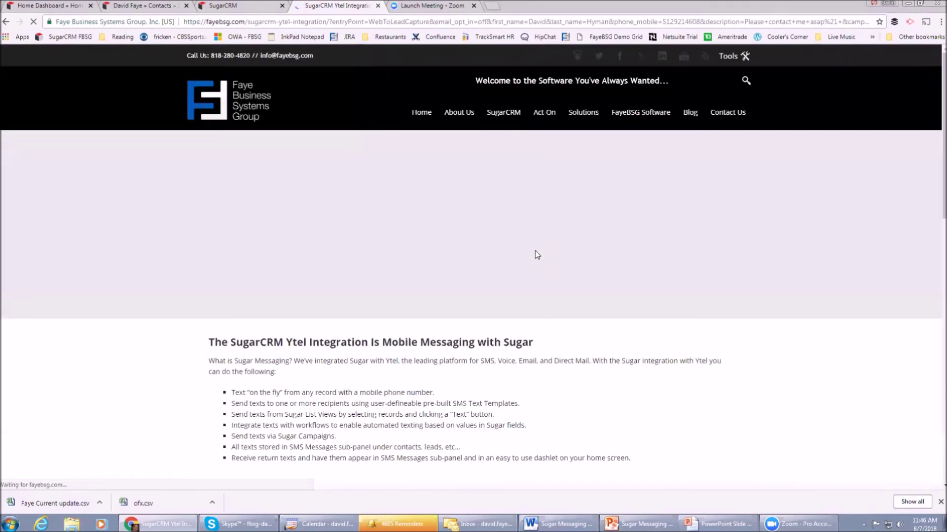
left_click(248, 3)
Bring up the Leads list with the new web lead on top, then view the SMS Welcome Aboard workflow.
left_click(153, 5)
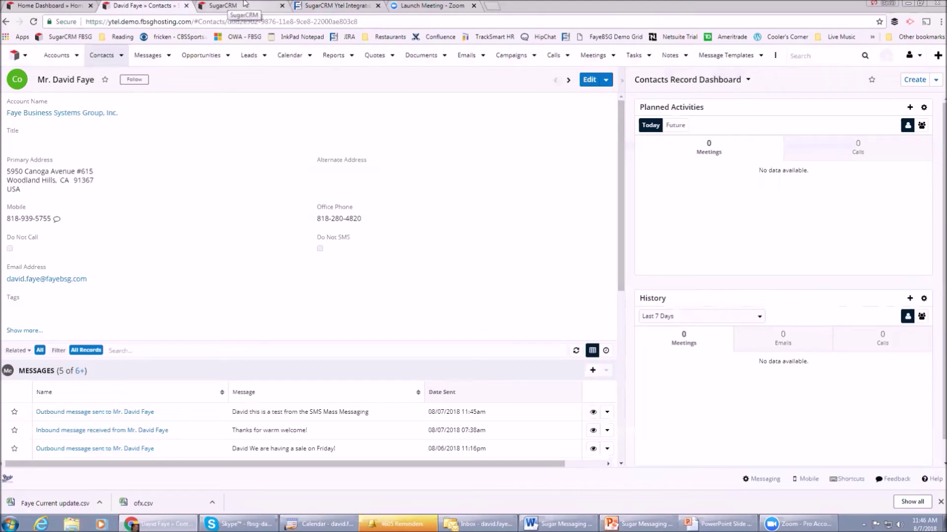
left_click(250, 59)
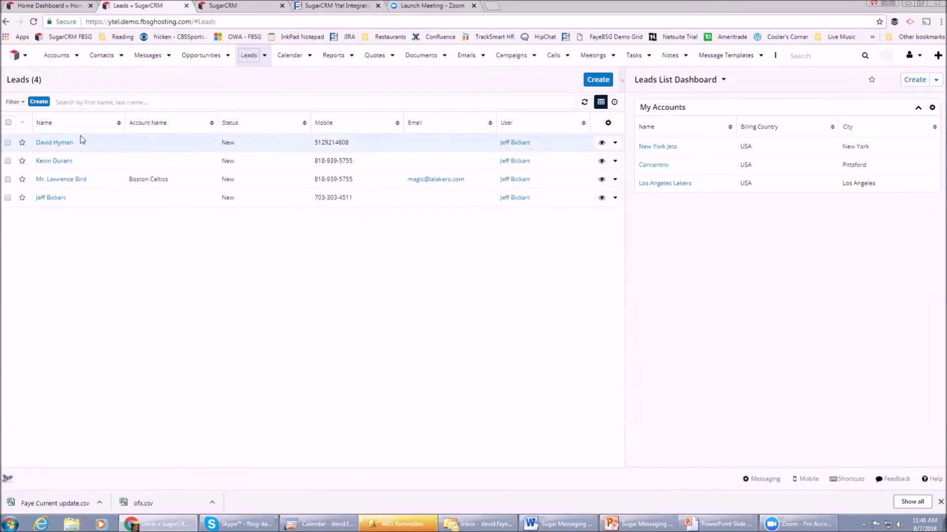
left_click(253, 6)
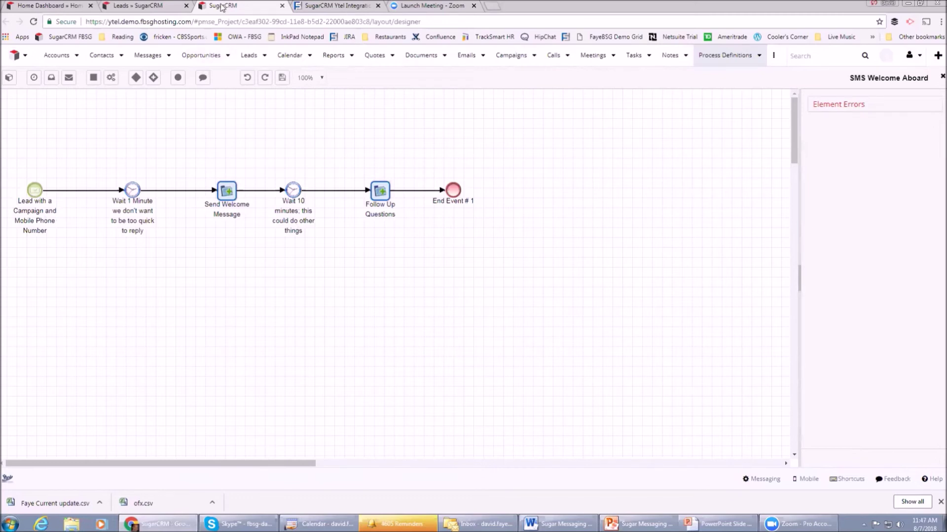
left_click(139, 6)
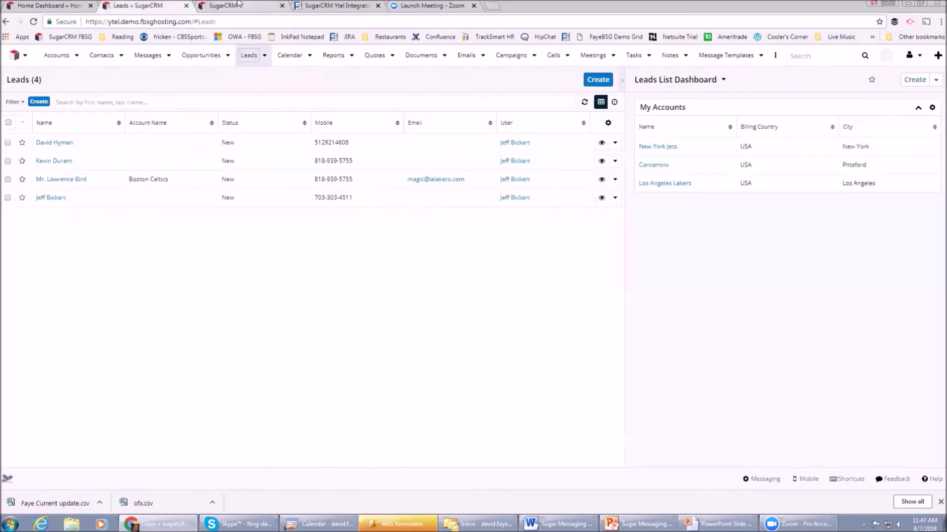
Confirm the new web lead's record has zero messages, then go to the Contacts list.
left_click(62, 143)
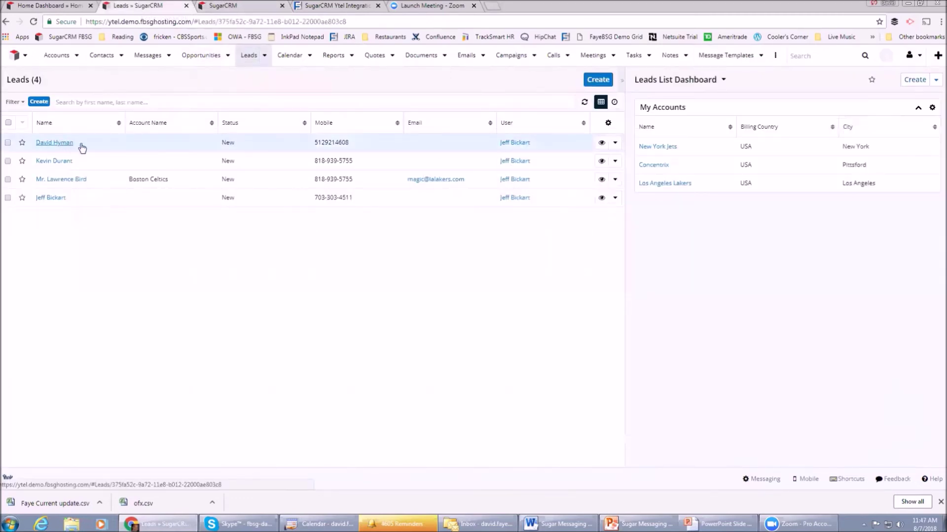
scroll(215, 182, "down", 1)
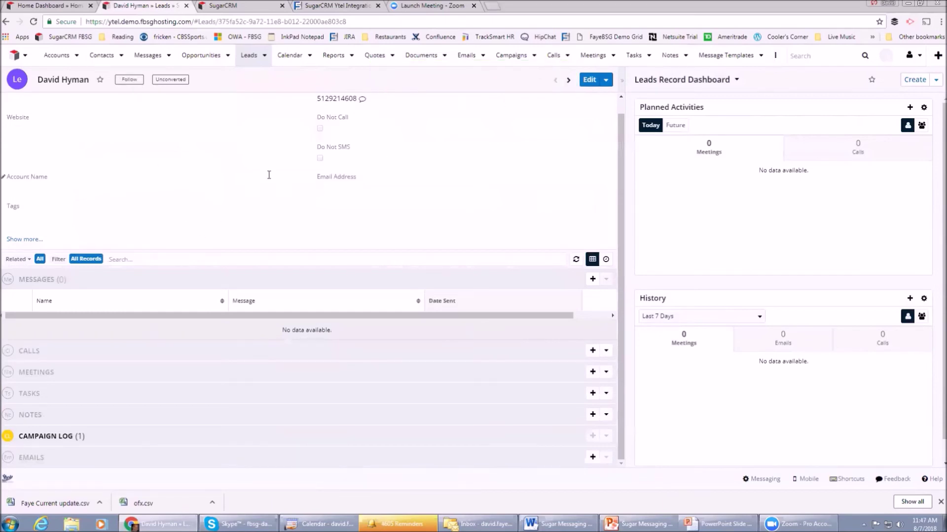
left_click(105, 58)
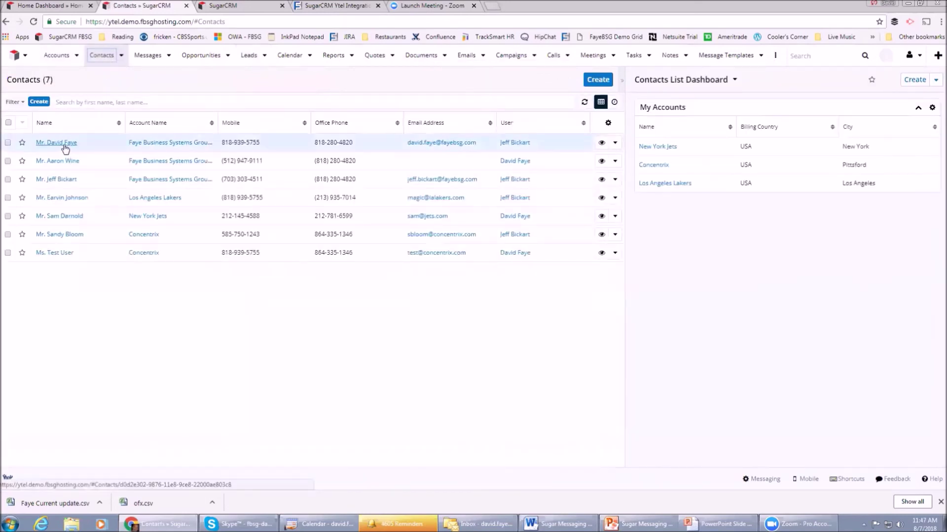
Open the first contact's record and review its Messages subpanel of inbound and outbound texts.
left_click(63, 143)
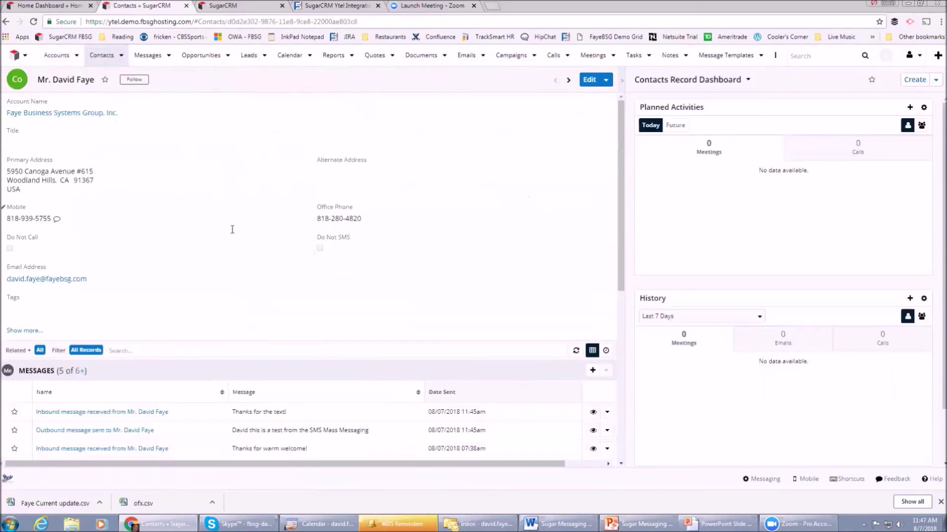
scroll(207, 296, "down", 2)
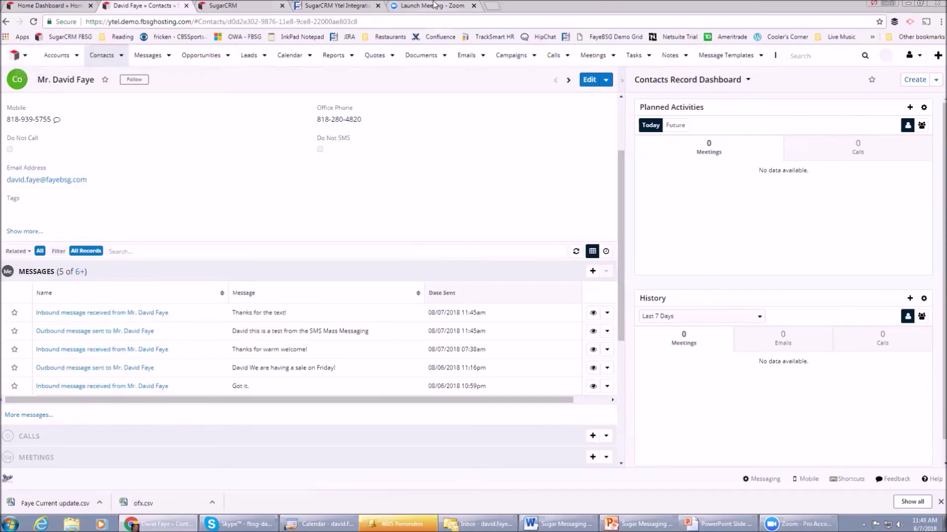
Revisit the Ytel Integration page and the submitted web-to-lead signup form, then return to SugarCRM.
left_click(346, 8)
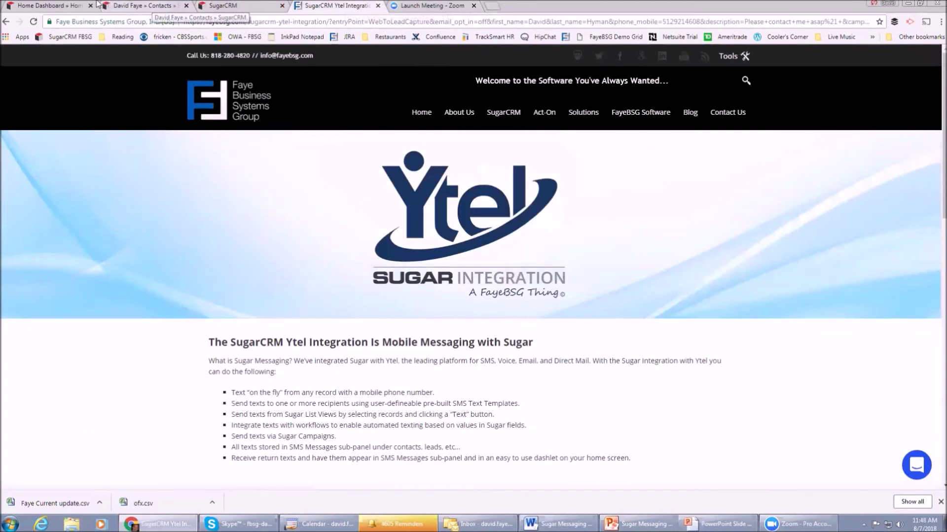
left_click(5, 22)
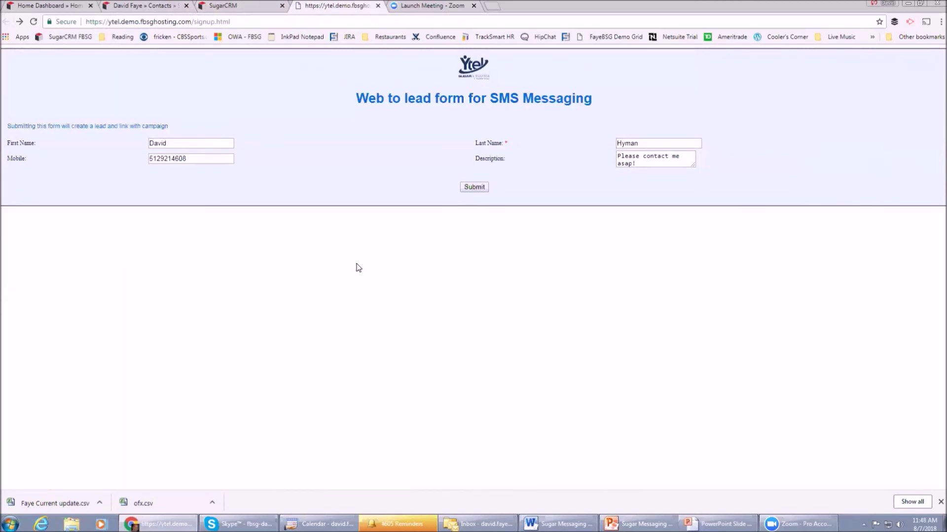
left_click(170, 6)
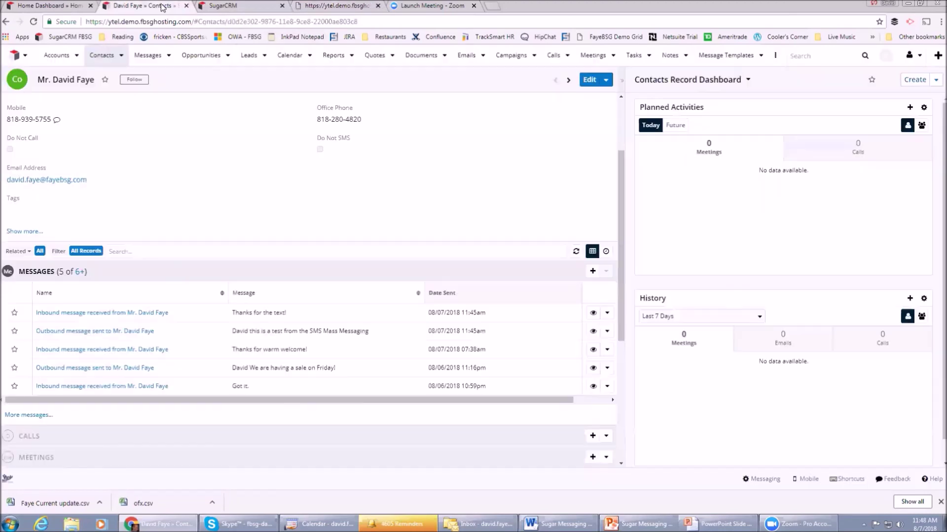
Reach the new lead's record showing its automated 'Welcome to SMS Messaging' text.
left_click(249, 56)
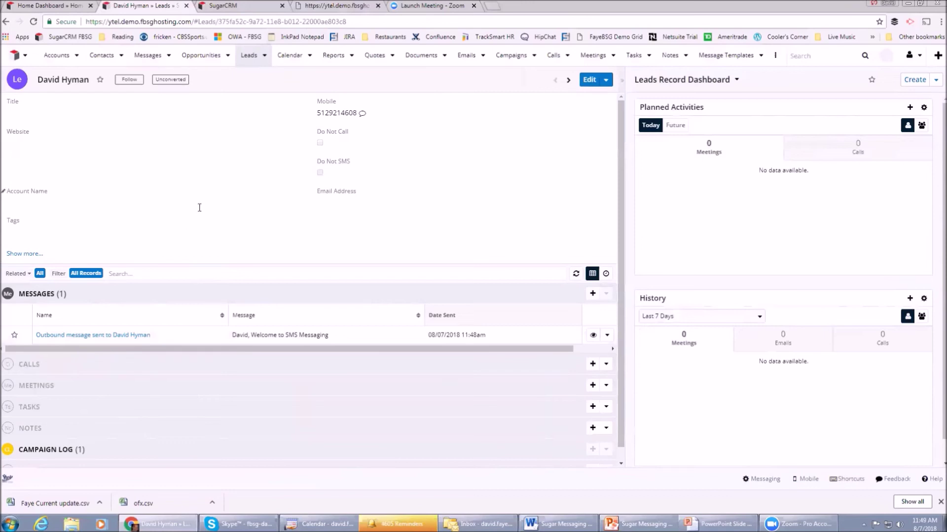
left_click(338, 6)
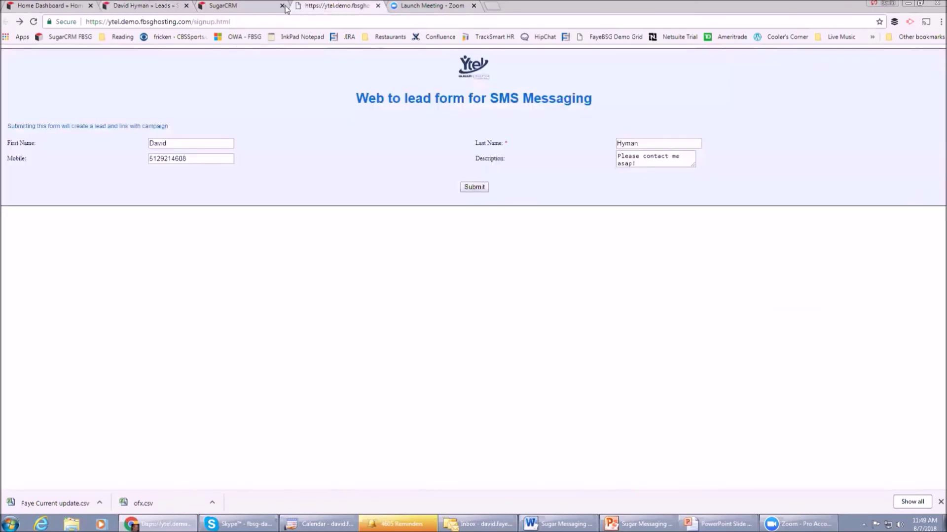
left_click(251, 7)
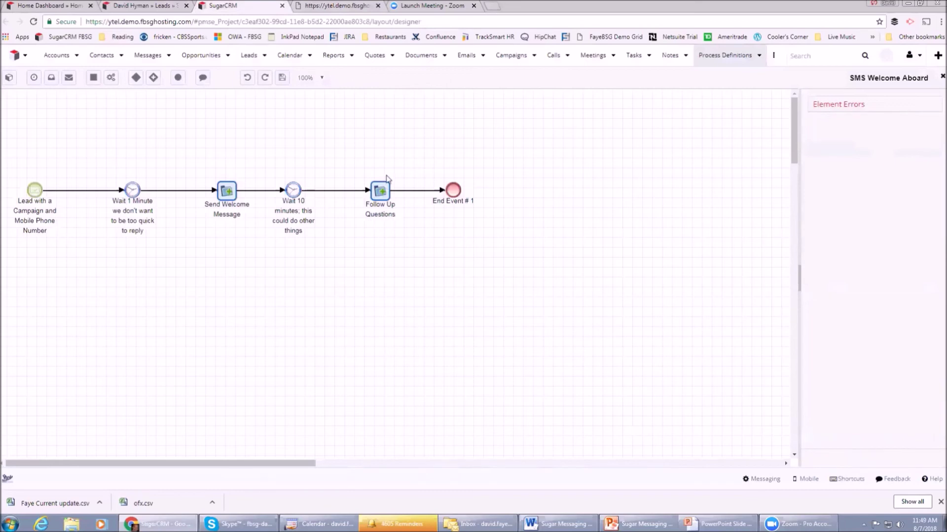
left_click(179, 3)
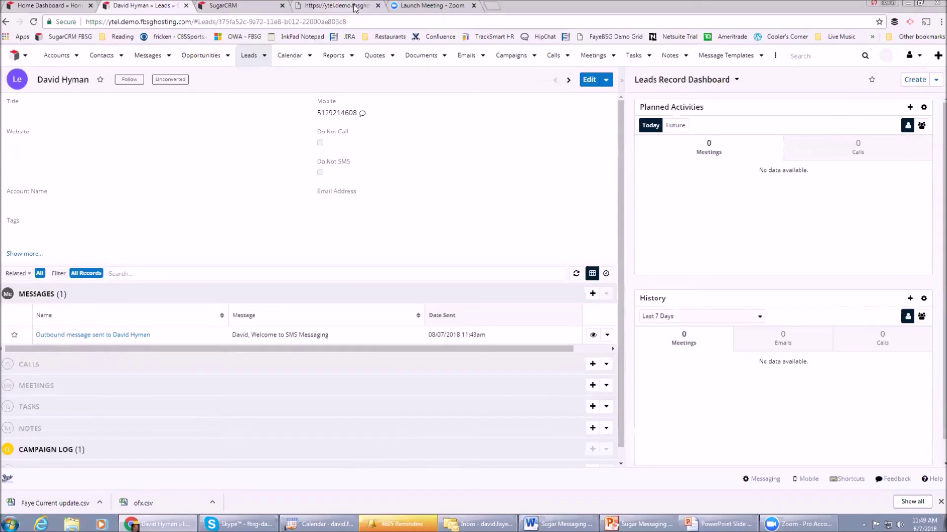
left_click(519, 59)
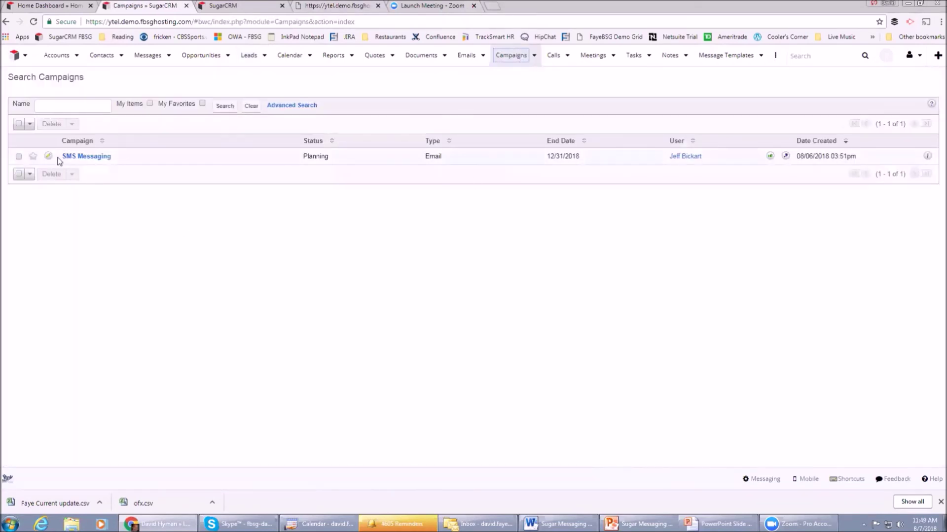
Open the SMS Messaging campaign and preview its Send Messages action in the Edit menu.
left_click(93, 156)
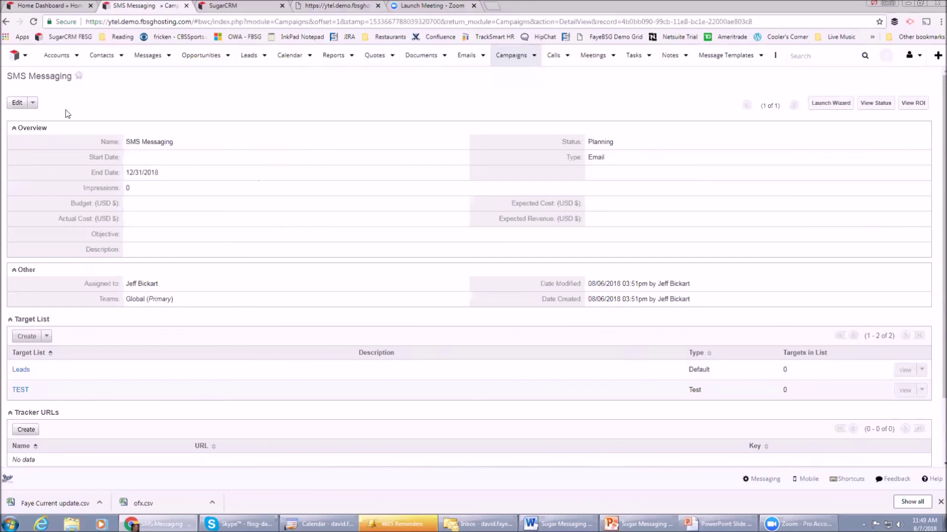
left_click(33, 103)
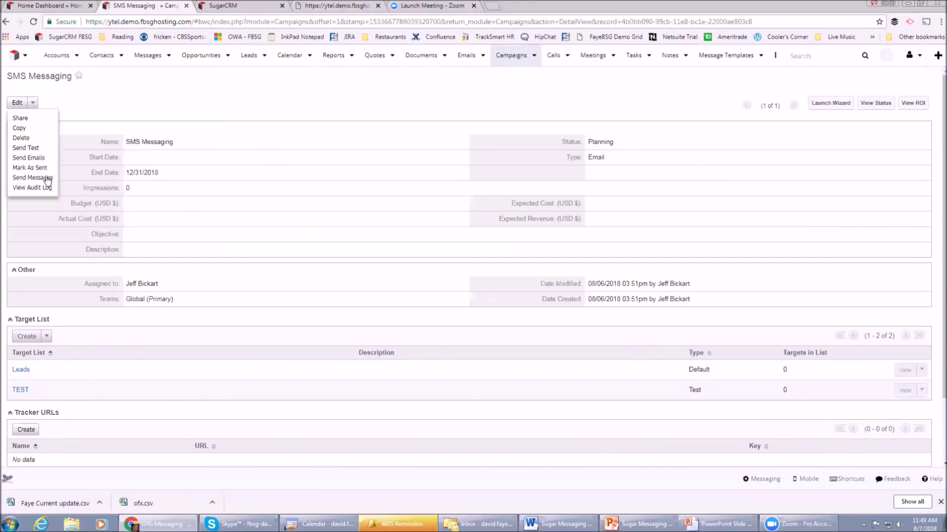
left_click(256, 103)
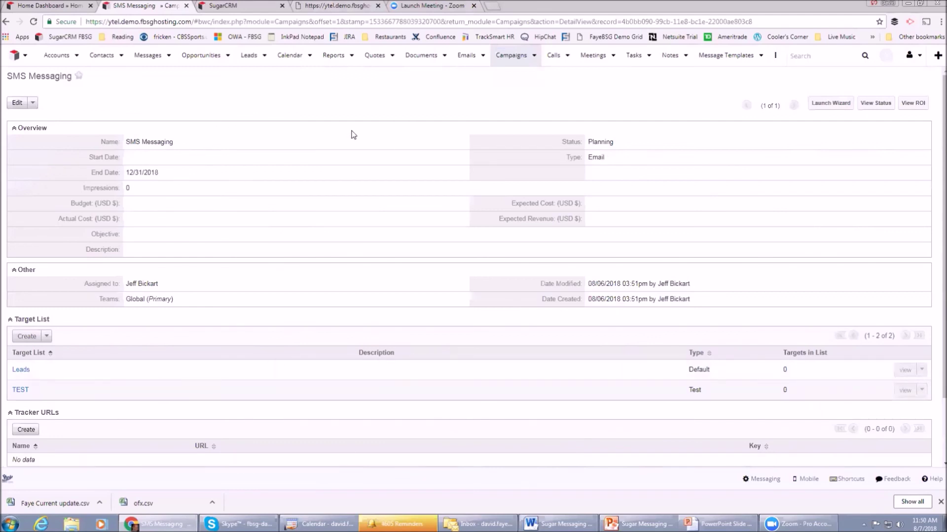
Return from the campaign record to the Contacts list of 7 contacts.
left_click(102, 57)
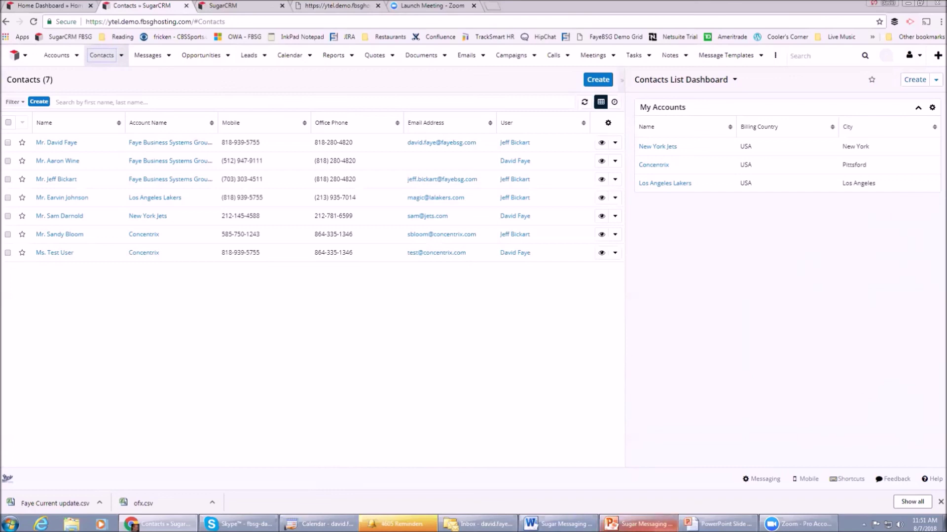
mouse_move(719, 524)
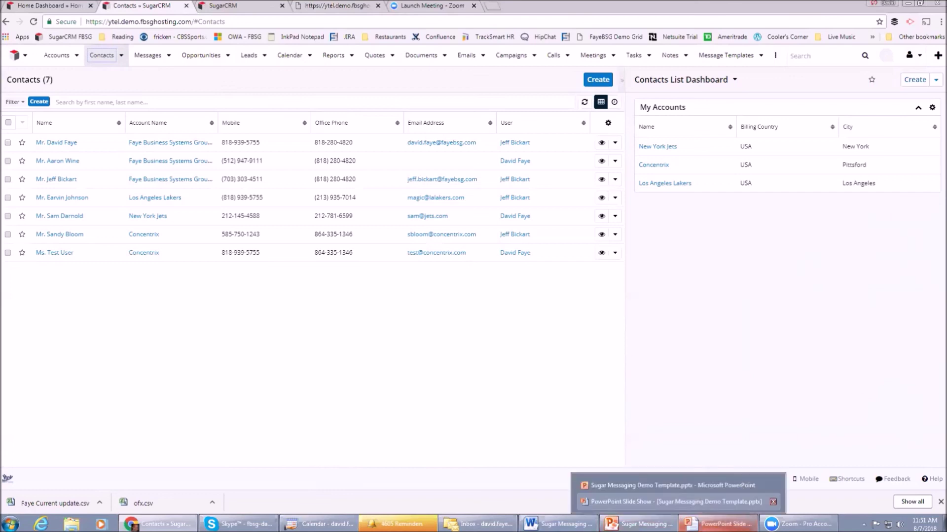
Resume the Sugar Messaging slide show full screen on the Current Key Features slide.
left_click(698, 502)
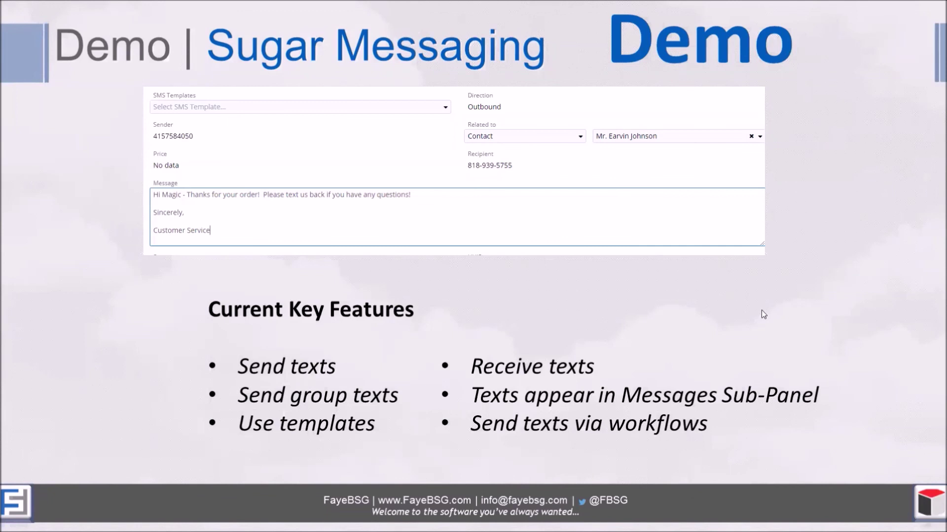